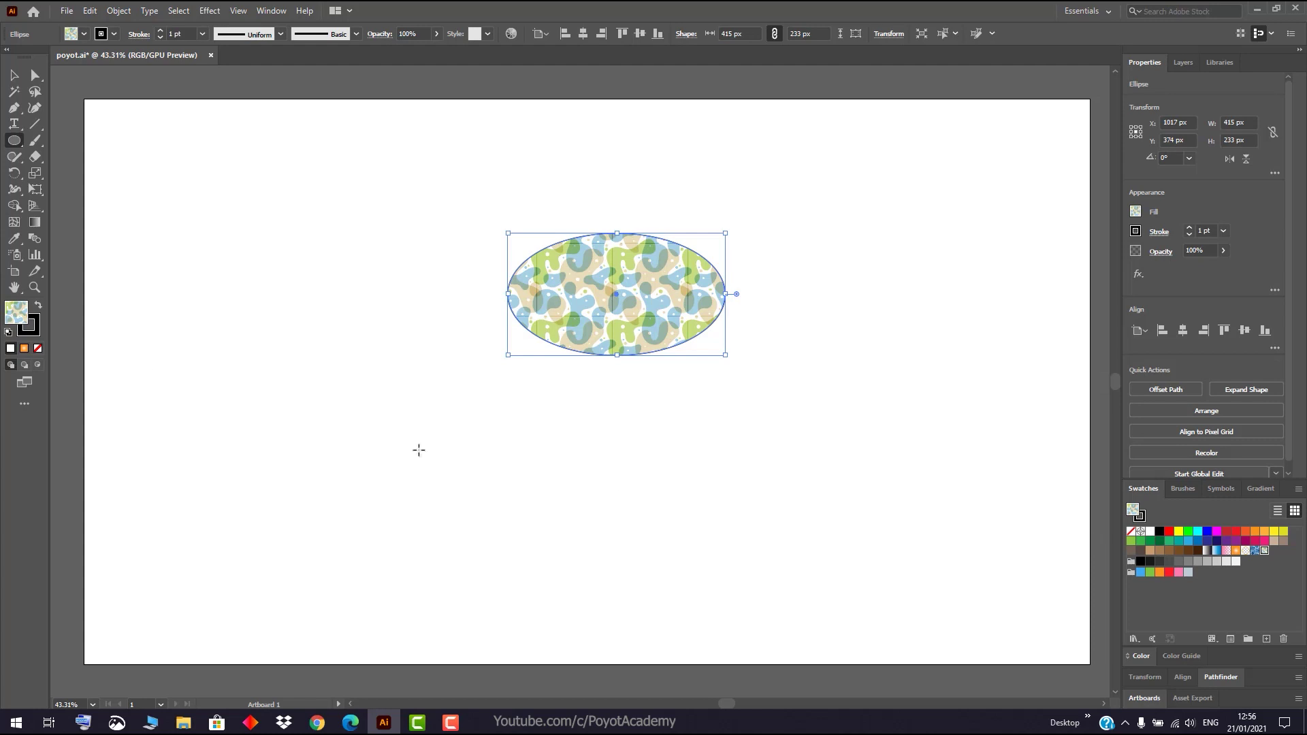
Step: Draw a square about 315 px wide below the ellipse and fill it with the orange radial gradient swatch
drag(14, 141, 75, 140)
drag(406, 396, 571, 559)
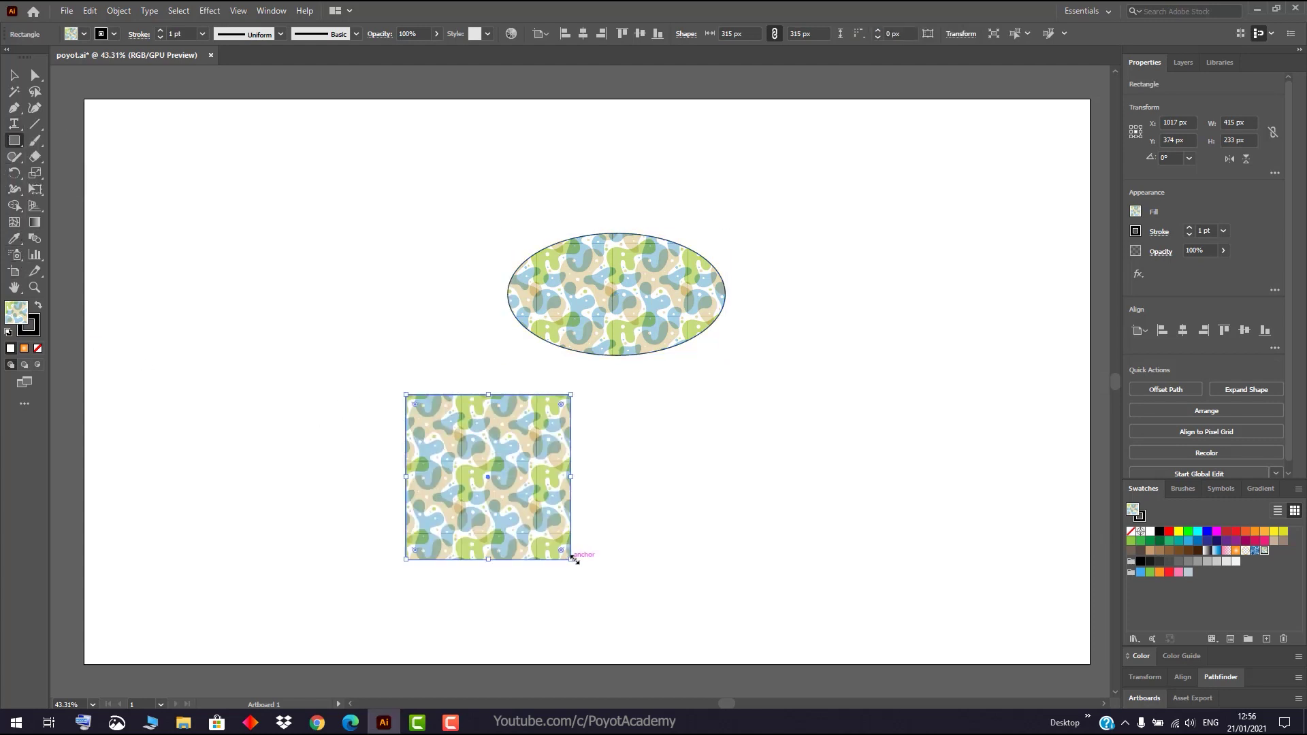
click(1236, 551)
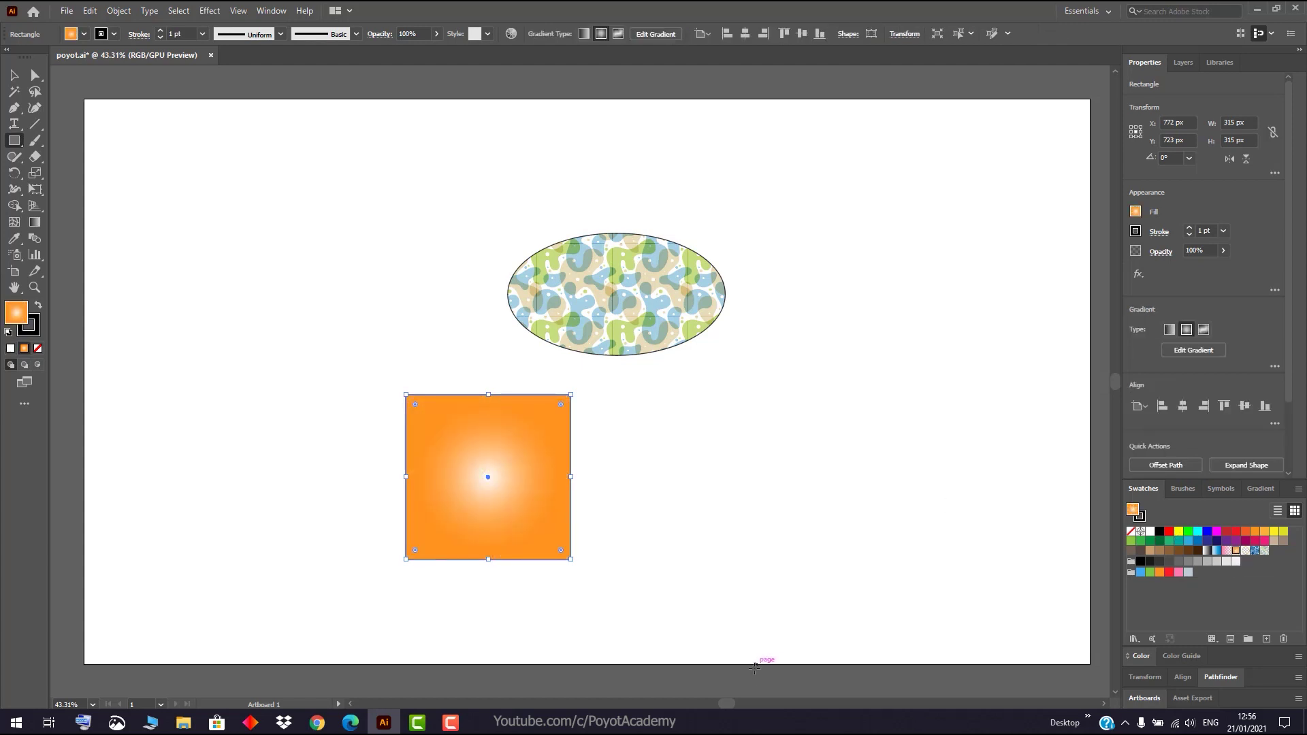
Step: Select the patterned ellipse and the orange square together
click(14, 76)
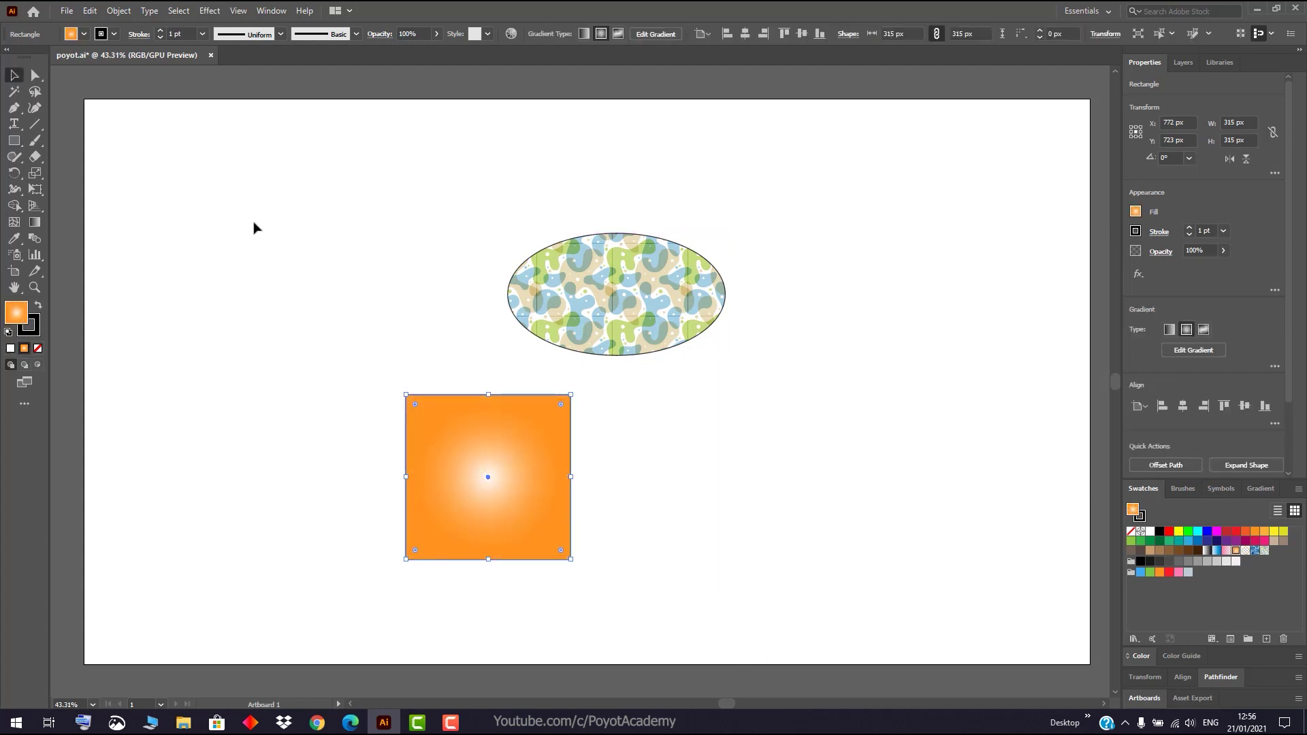
click(264, 231)
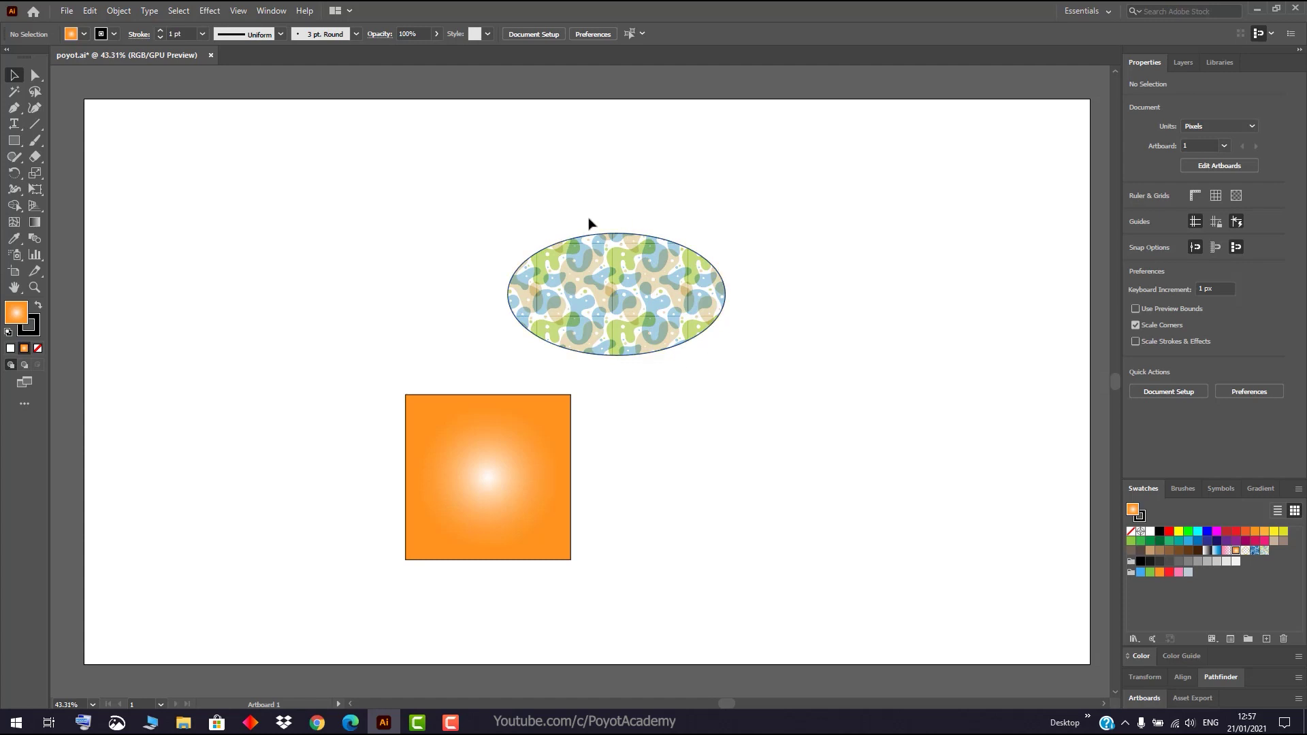
drag(809, 597, 370, 184)
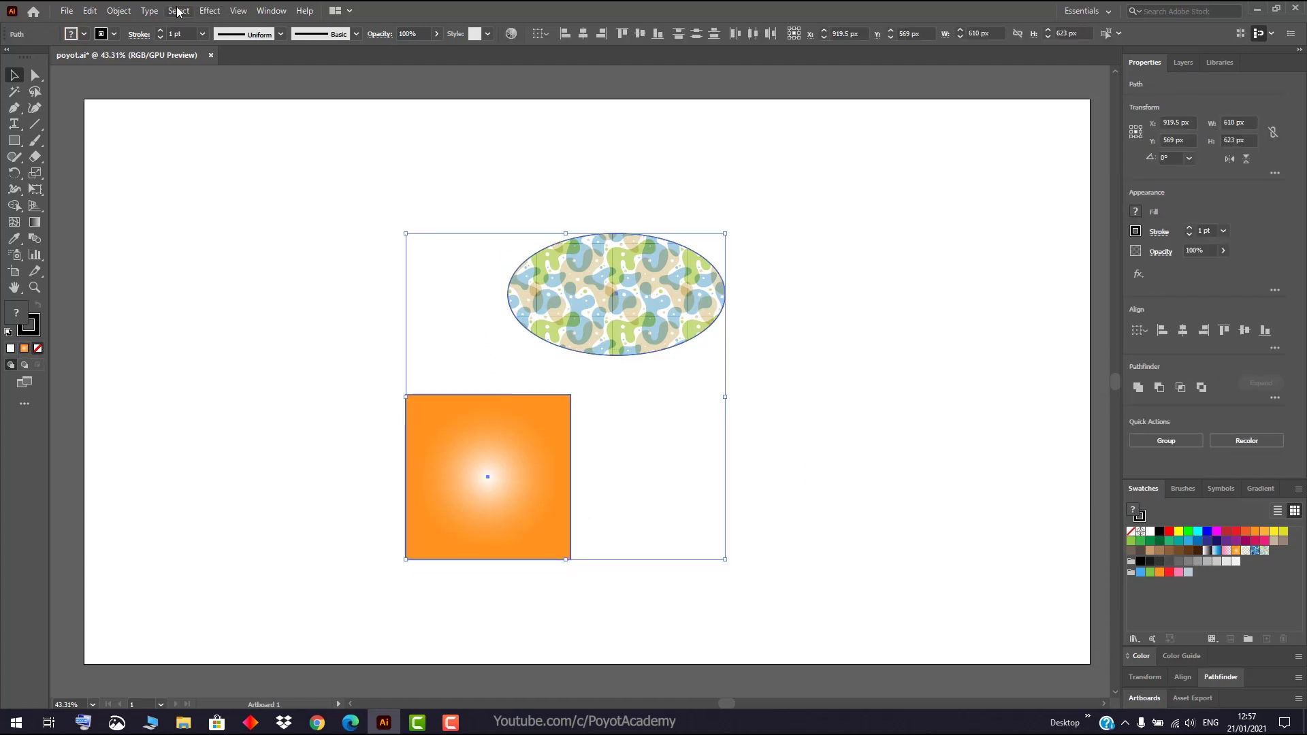
Step: Try rotating both shapes together with Rotate at angles such as 100°, 67°, 193° and 57°, and cancel the rotation
click(118, 11)
mouse_move(157, 26)
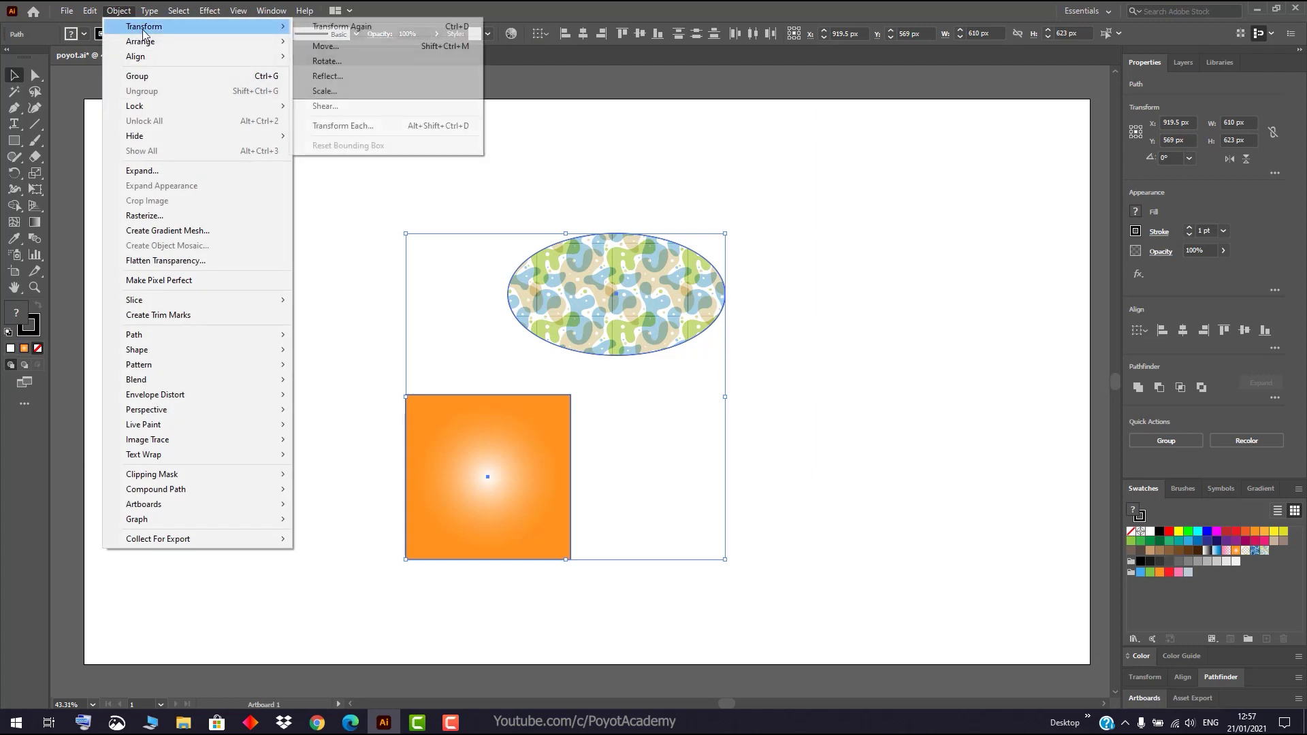
click(339, 63)
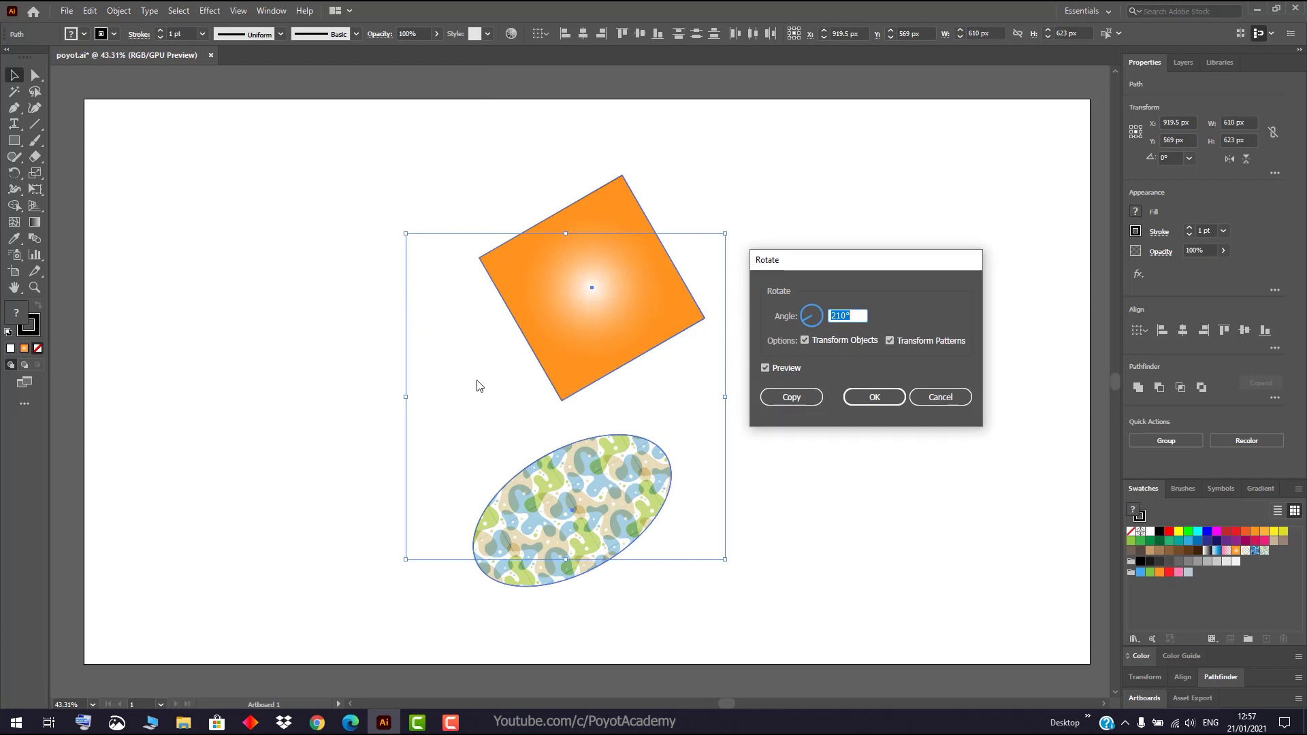
click(813, 318)
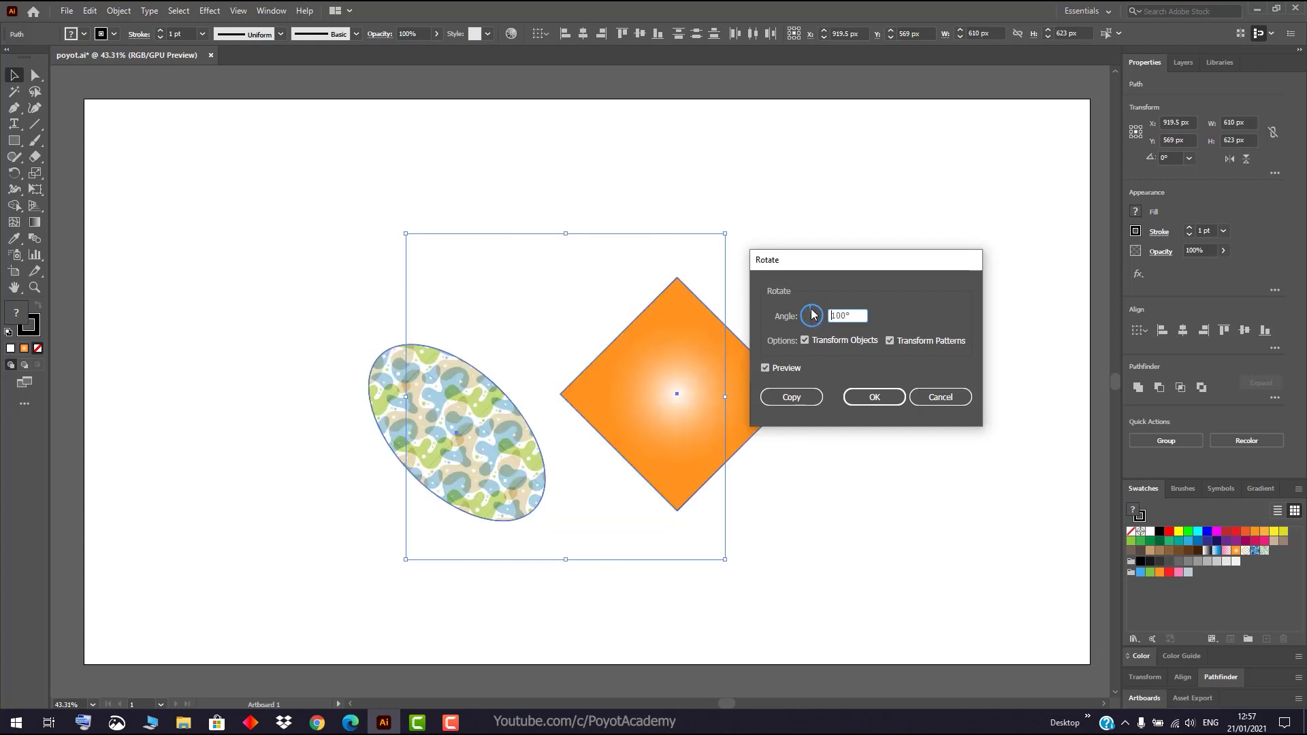
click(814, 312)
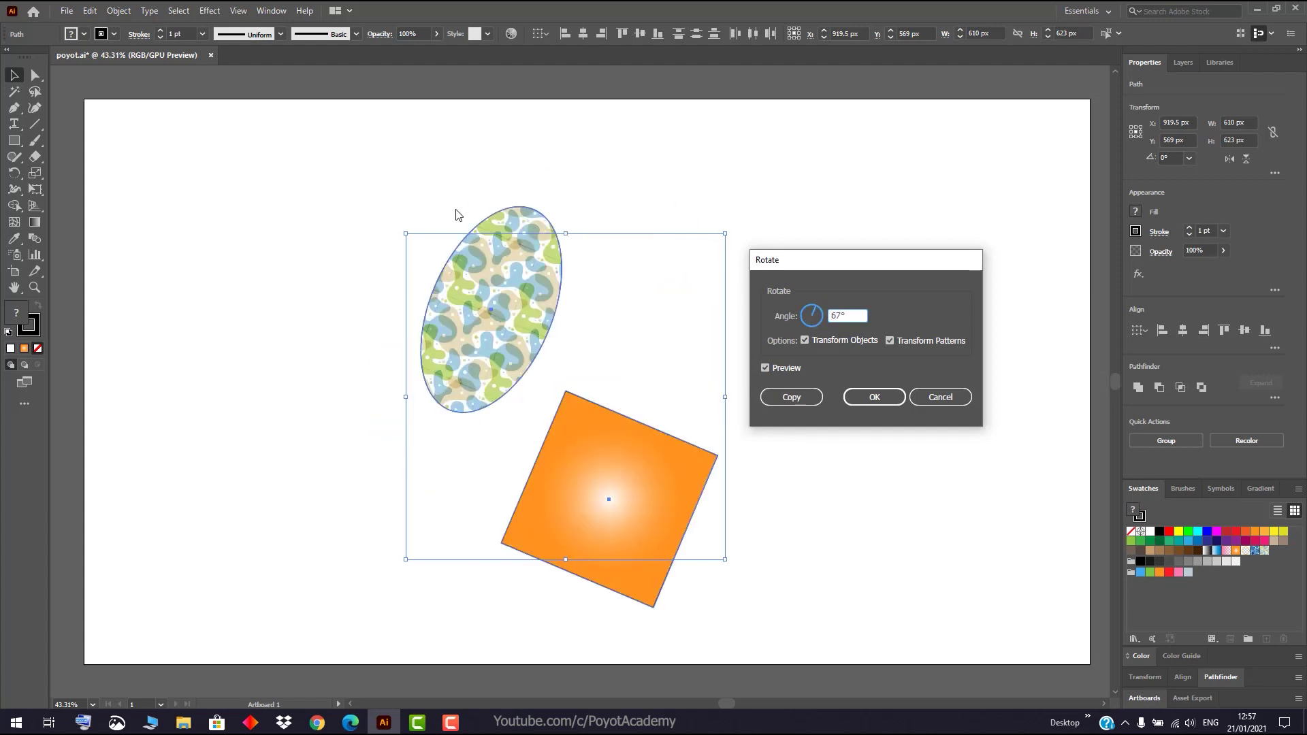
click(816, 312)
click(821, 312)
click(823, 317)
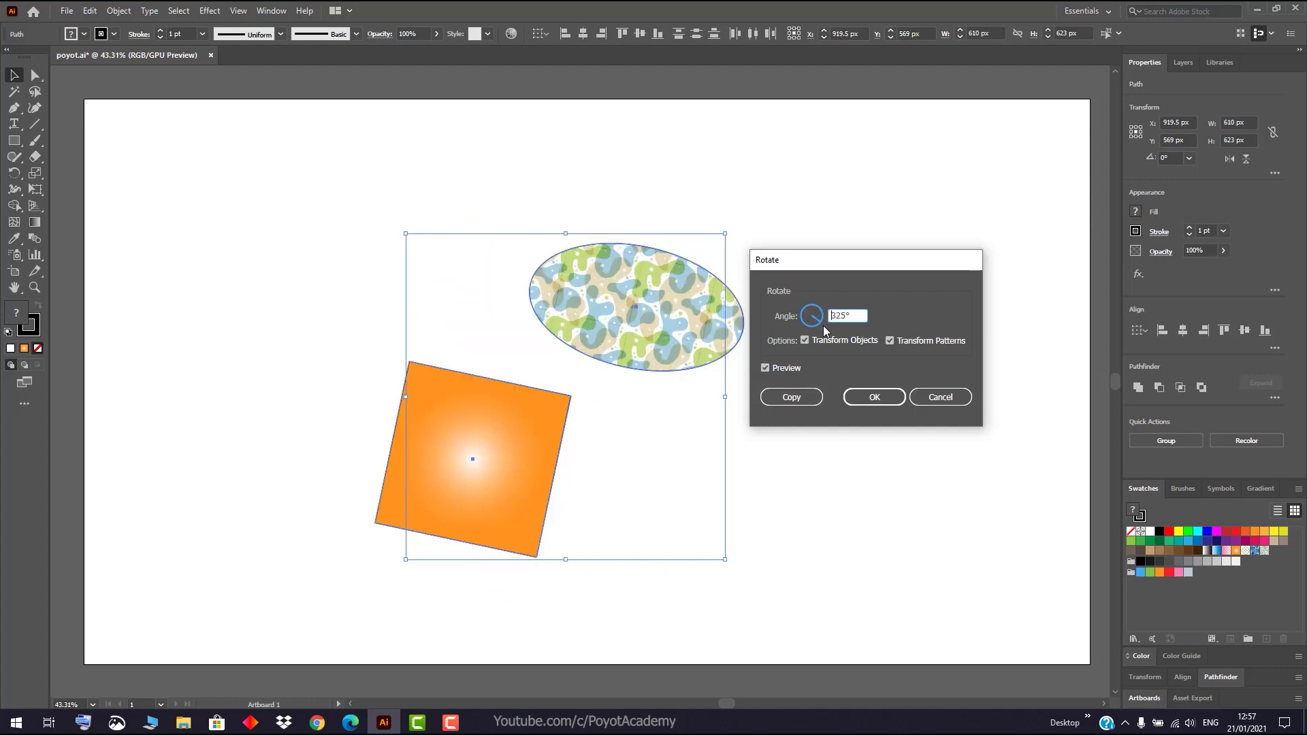
click(823, 326)
click(812, 328)
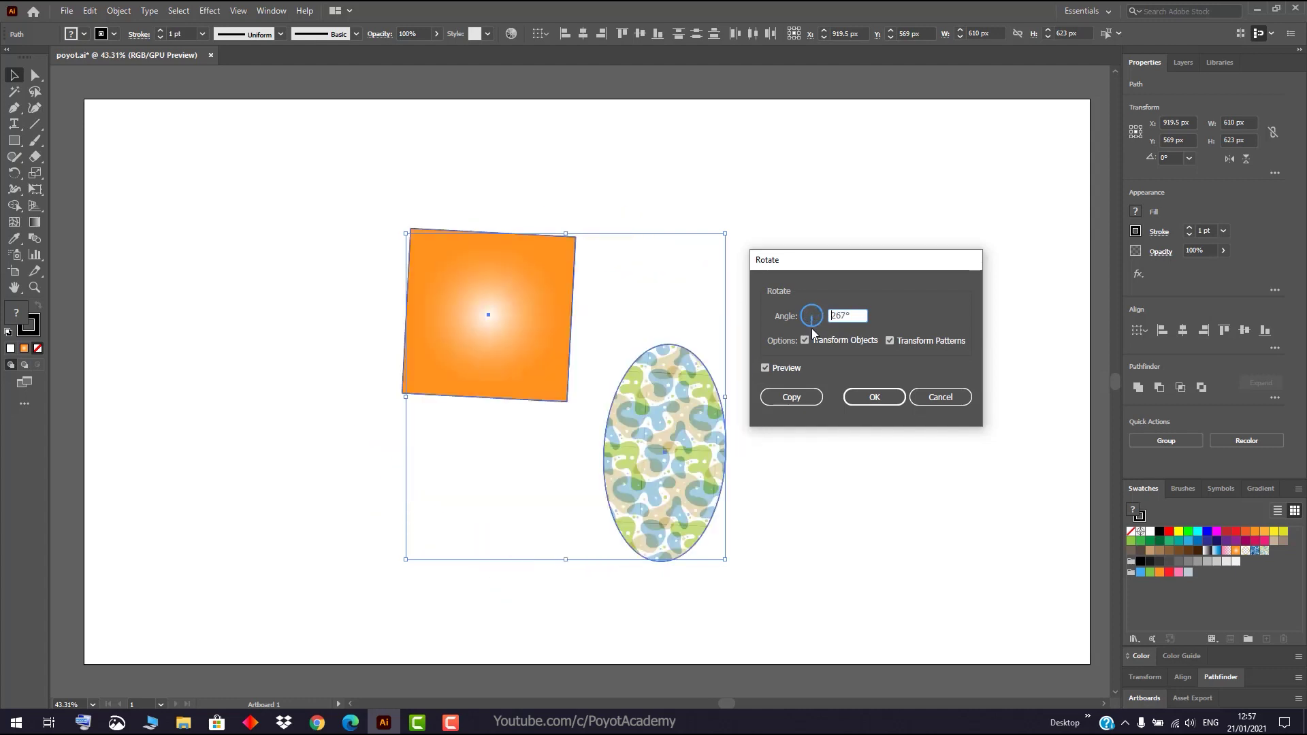
click(802, 323)
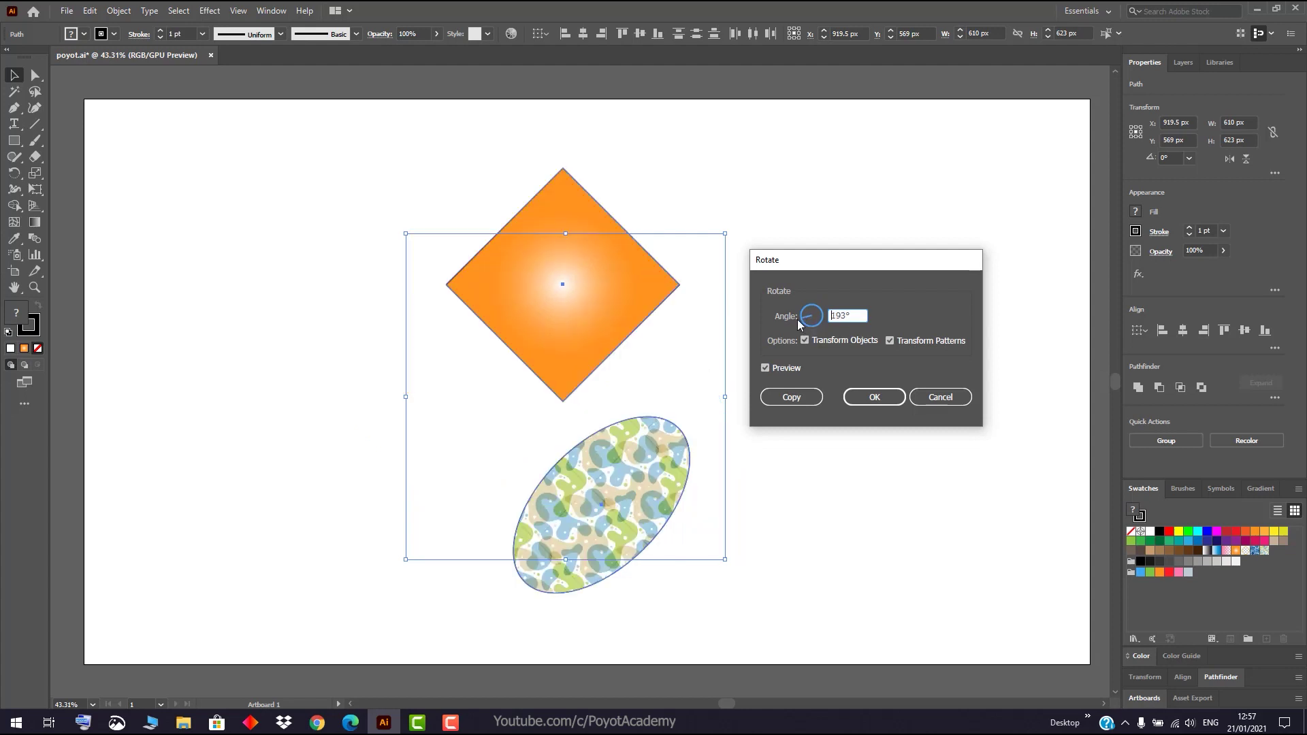
click(798, 319)
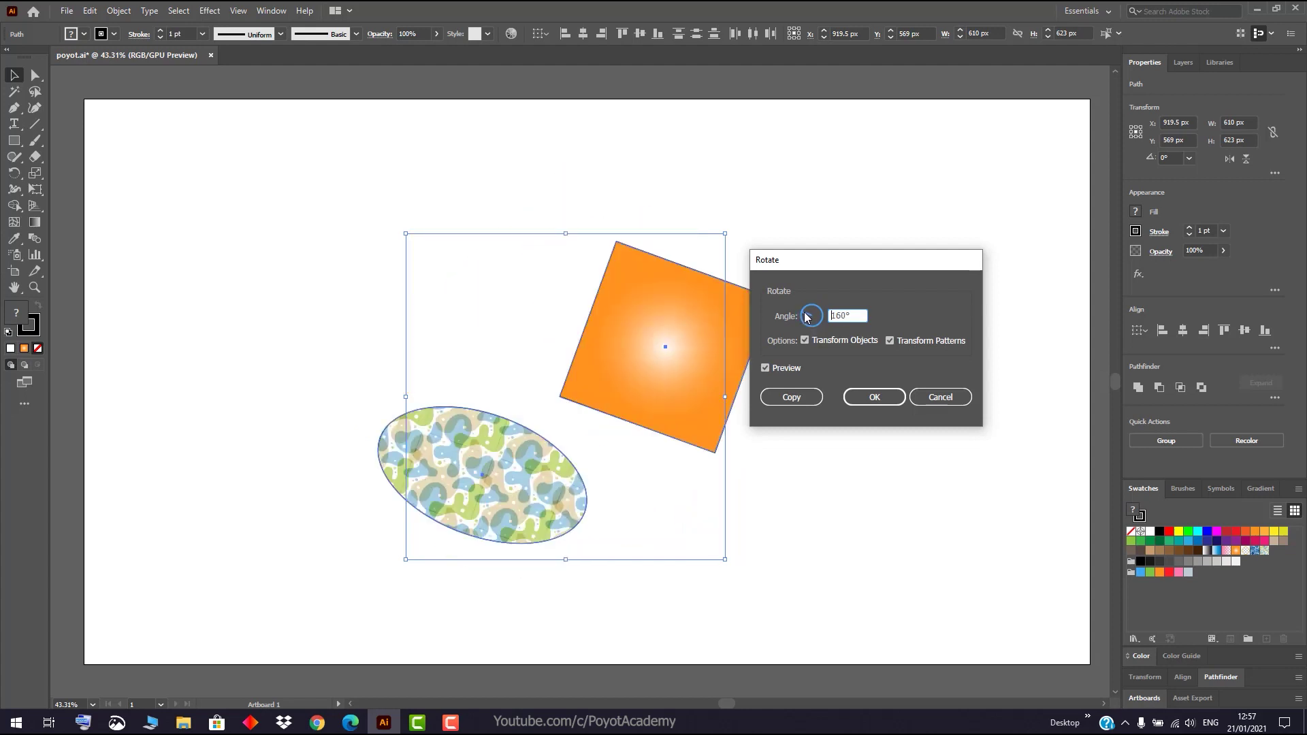
click(815, 309)
click(818, 310)
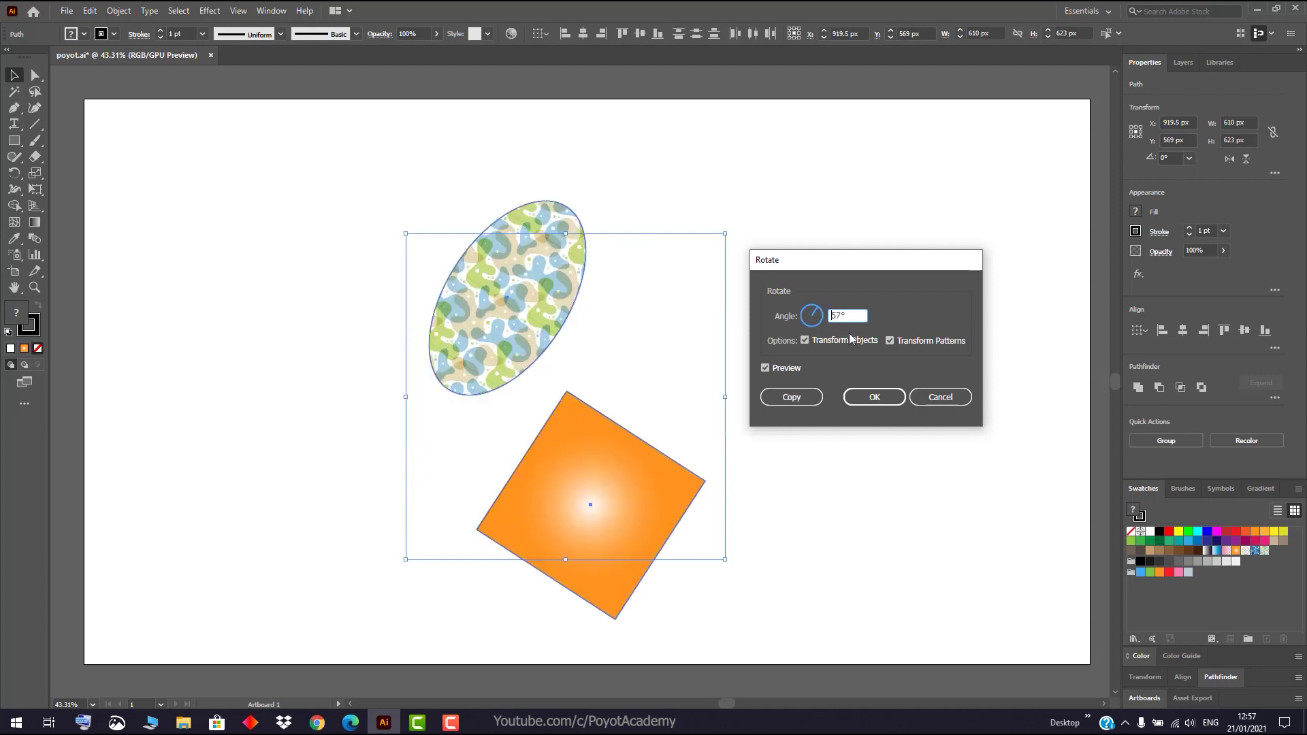
click(953, 402)
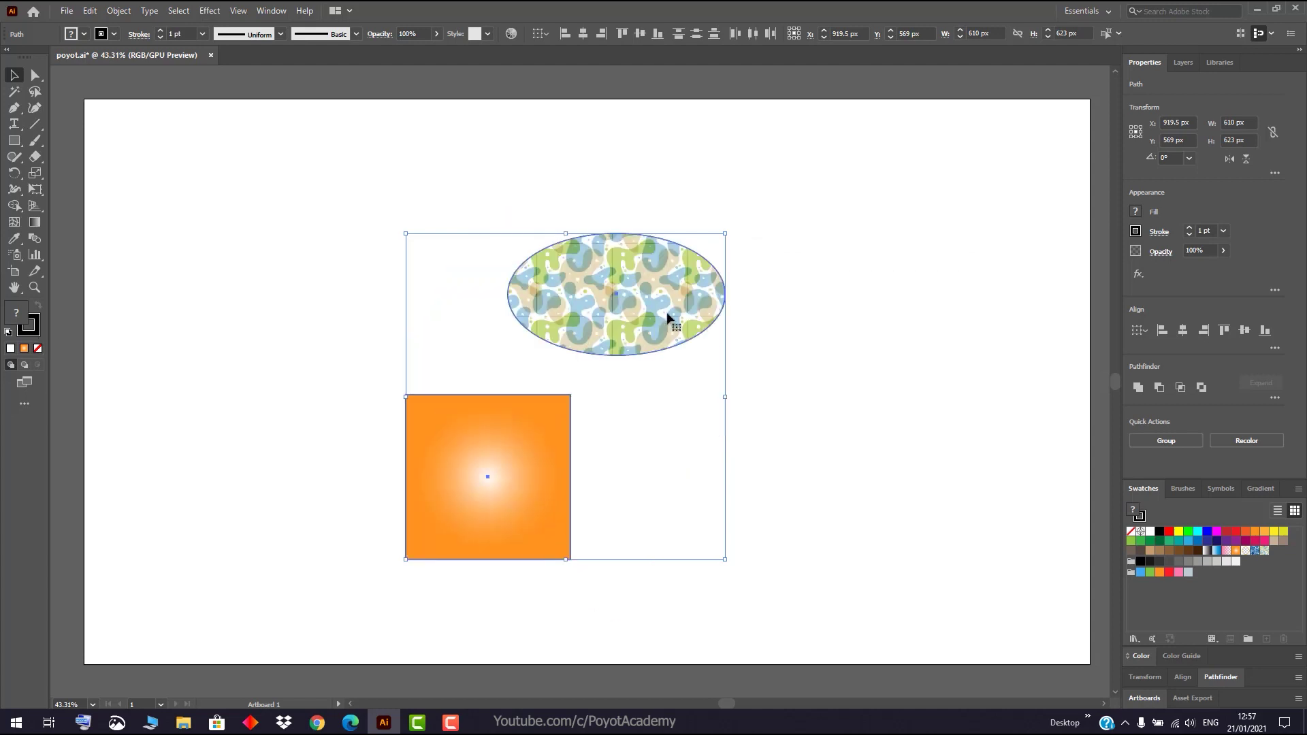
Step: Open the Transform Each dialog for the two selected shapes
click(120, 11)
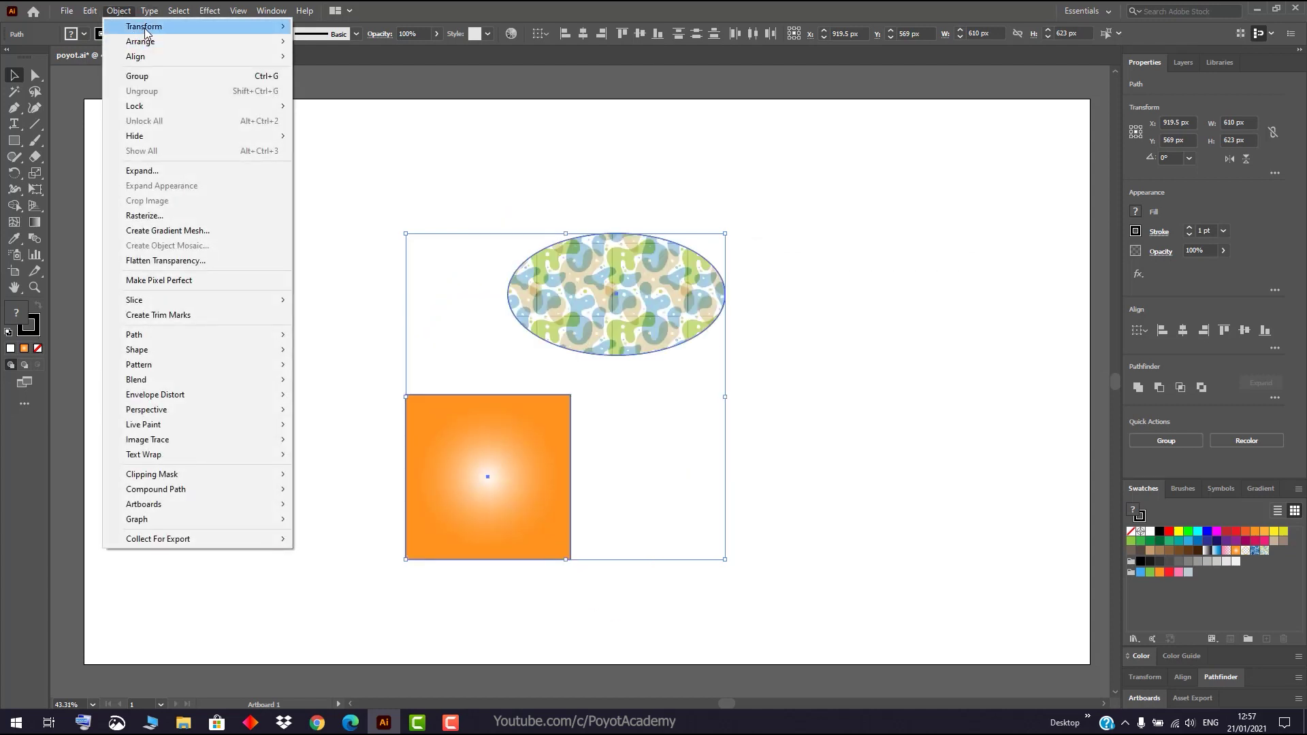
mouse_move(146, 28)
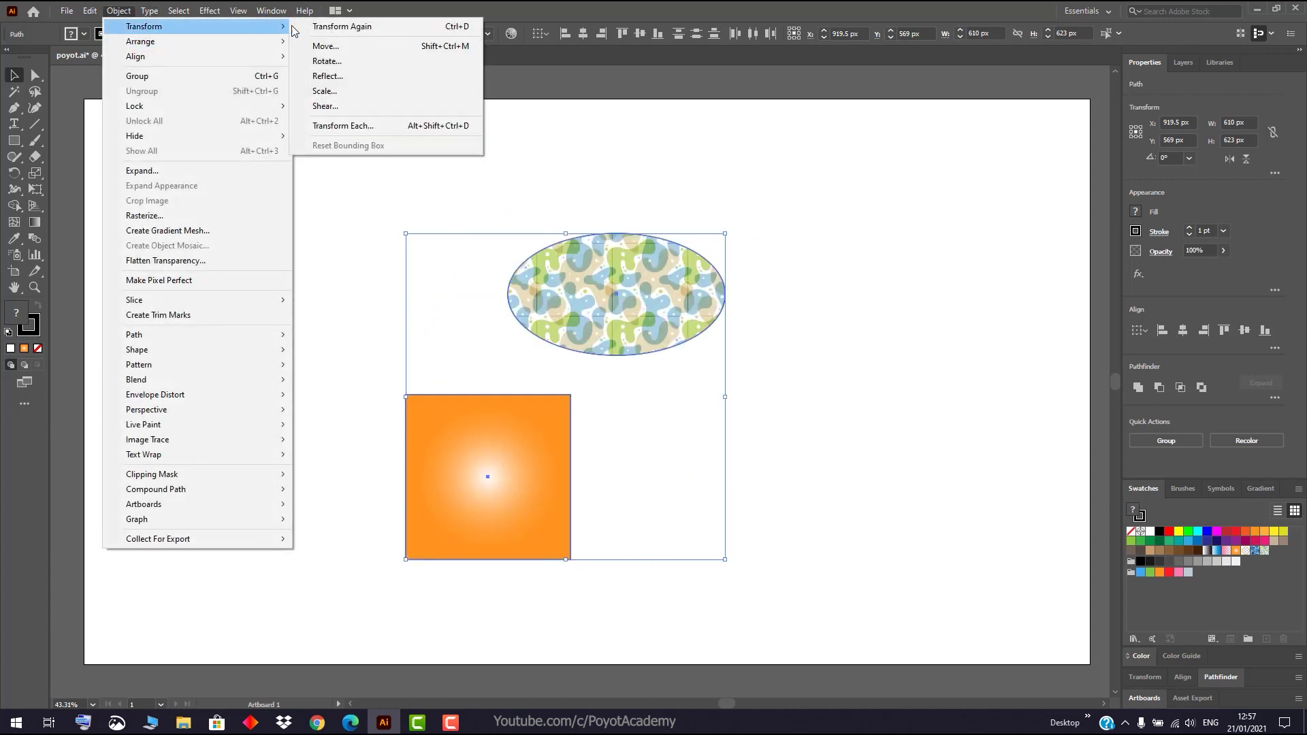
click(361, 127)
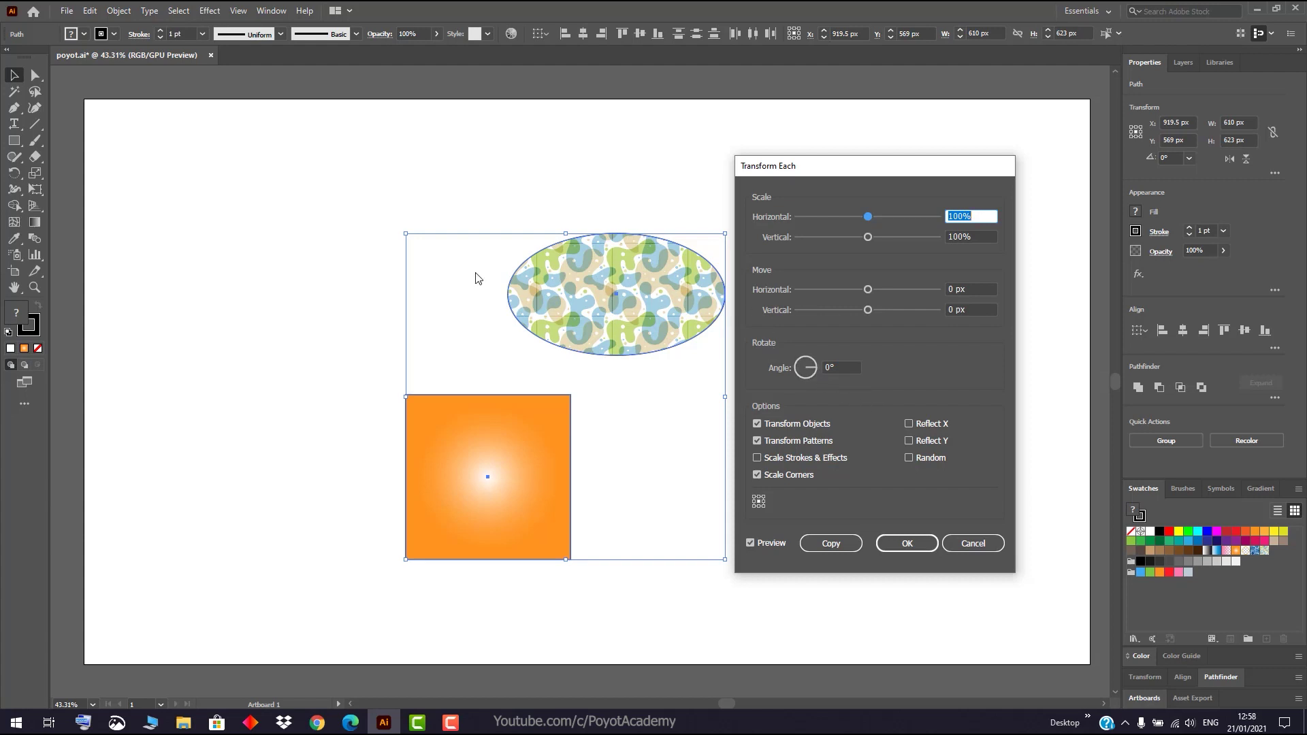
Step: Try rotating each shape about its own centre at 20°, 130° and 262°, and reset the angle to 0° with Preview left on
click(814, 362)
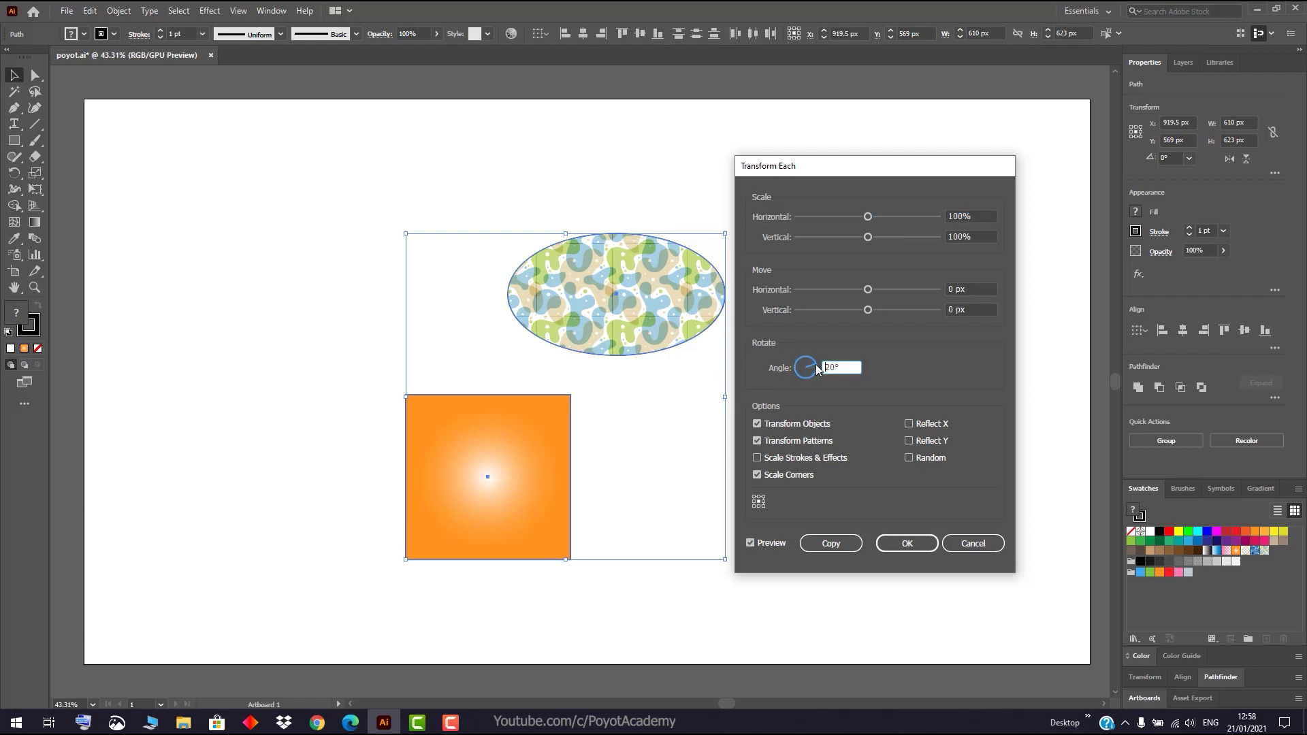
drag(815, 362, 801, 363)
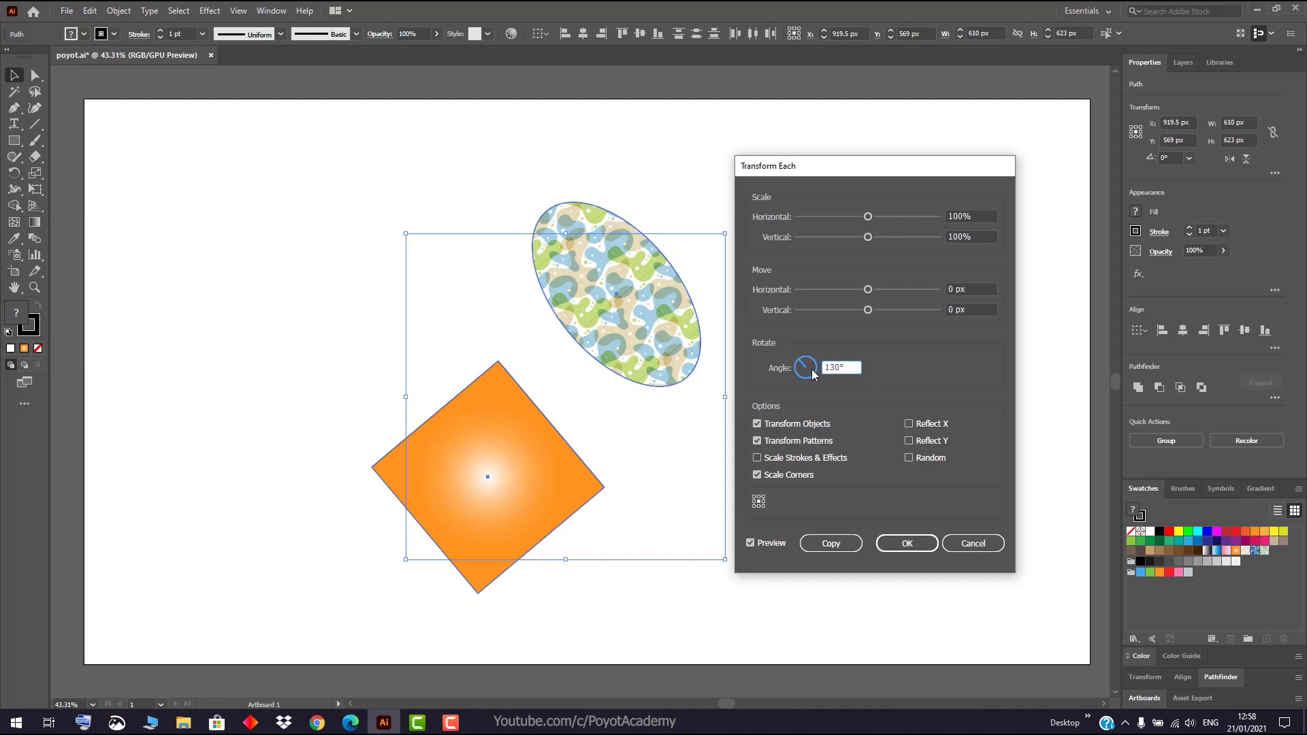
key(shift+Up)
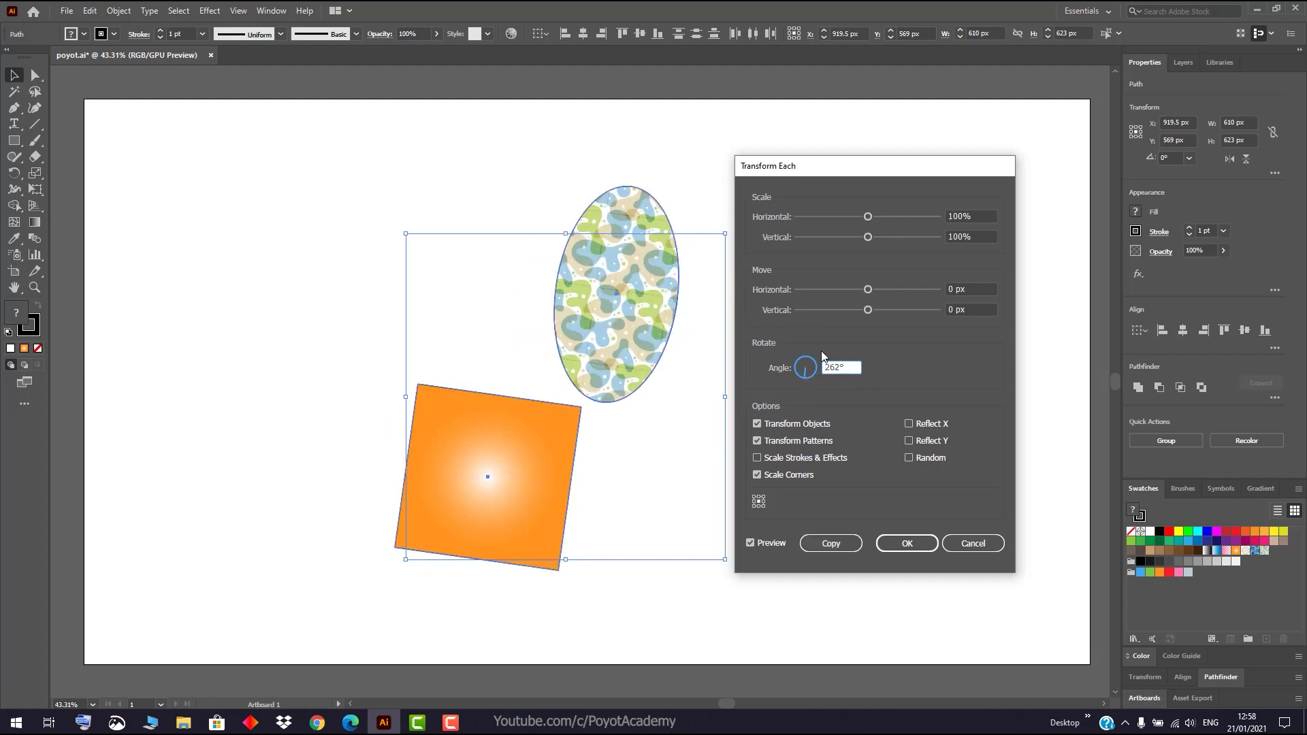
drag(843, 368, 811, 368)
text(0)
click(754, 542)
click(754, 542)
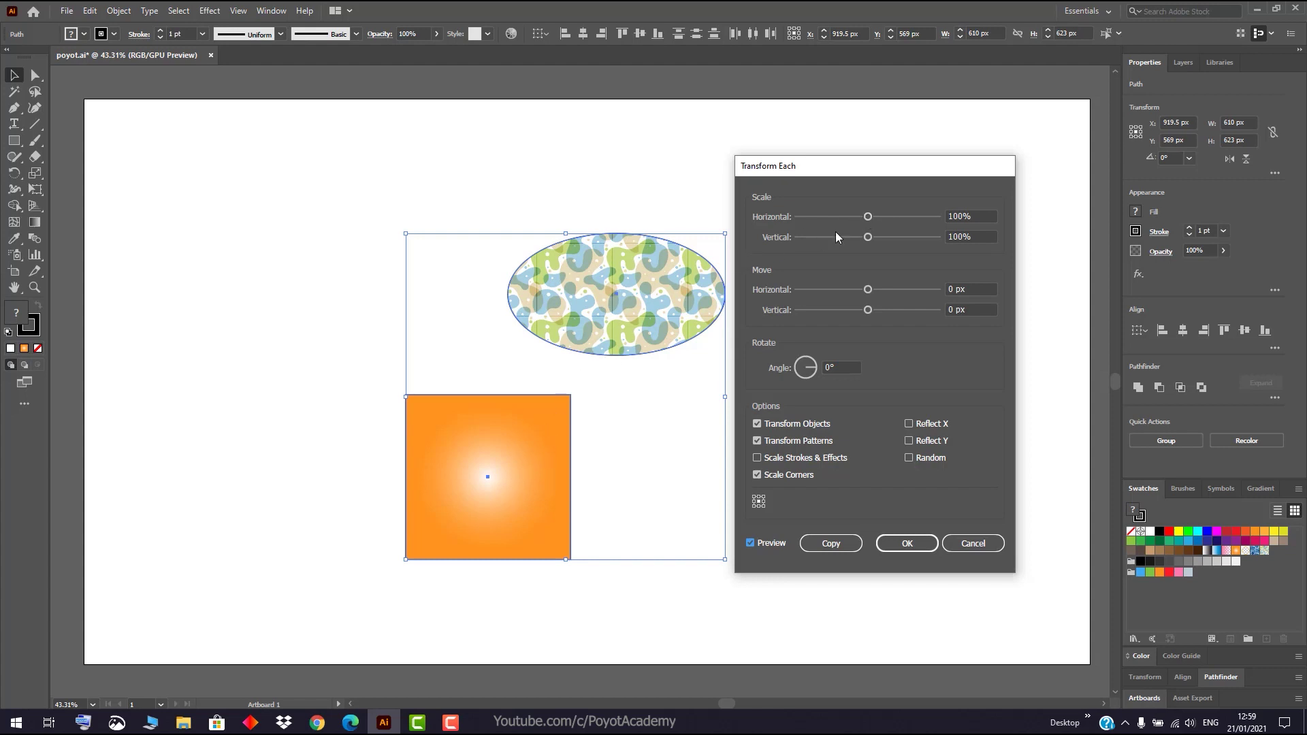
Step: Set each shape's scale to 120% horizontally and vertically, with a move of 37 px horizontally and 63 px vertically
mouse_move(870, 218)
mouse_down()
mouse_move(849, 220)
mouse_move(868, 217)
mouse_up()
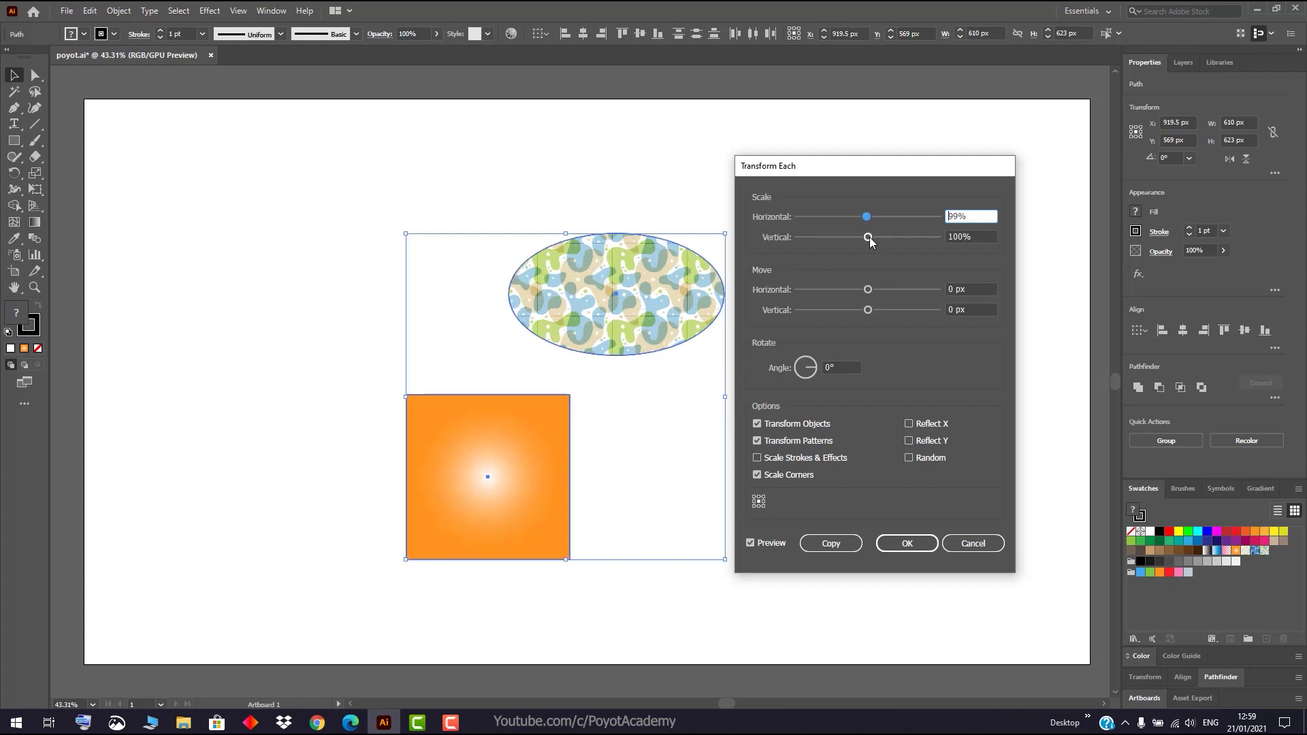
drag(868, 237, 902, 245)
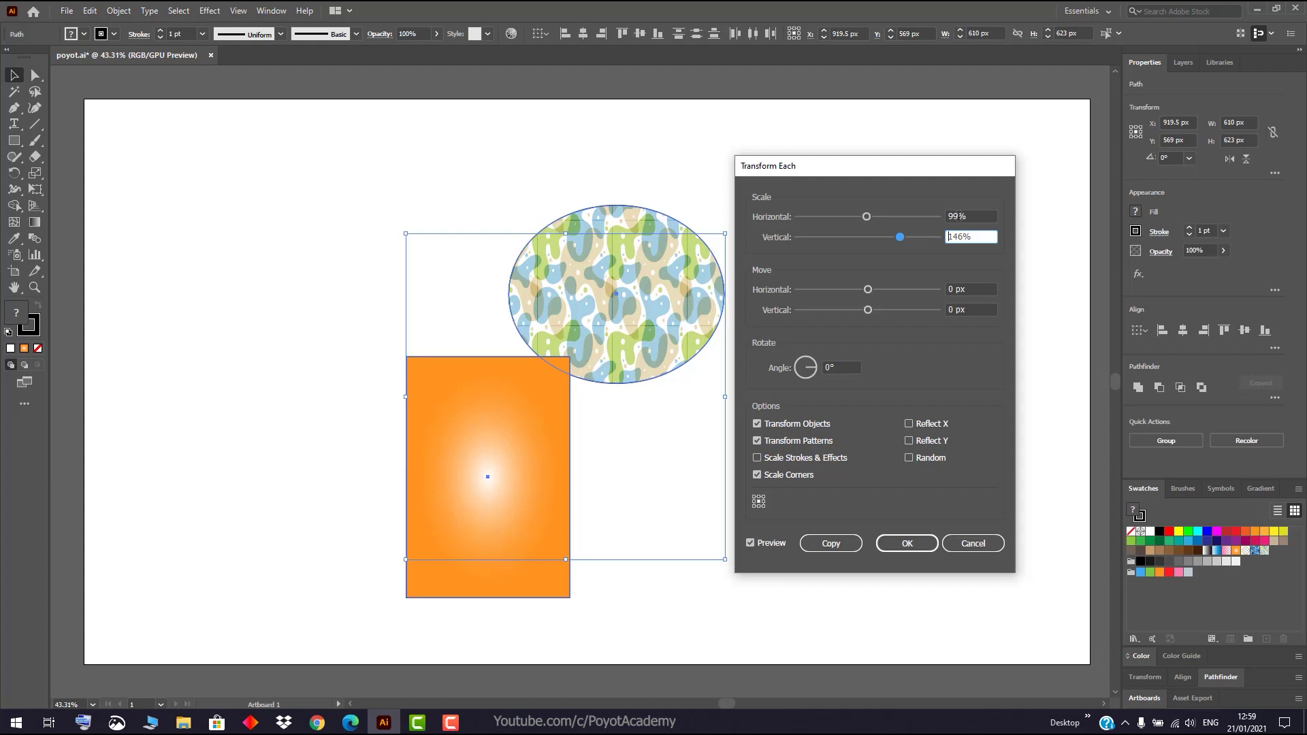
drag(957, 216, 948, 219)
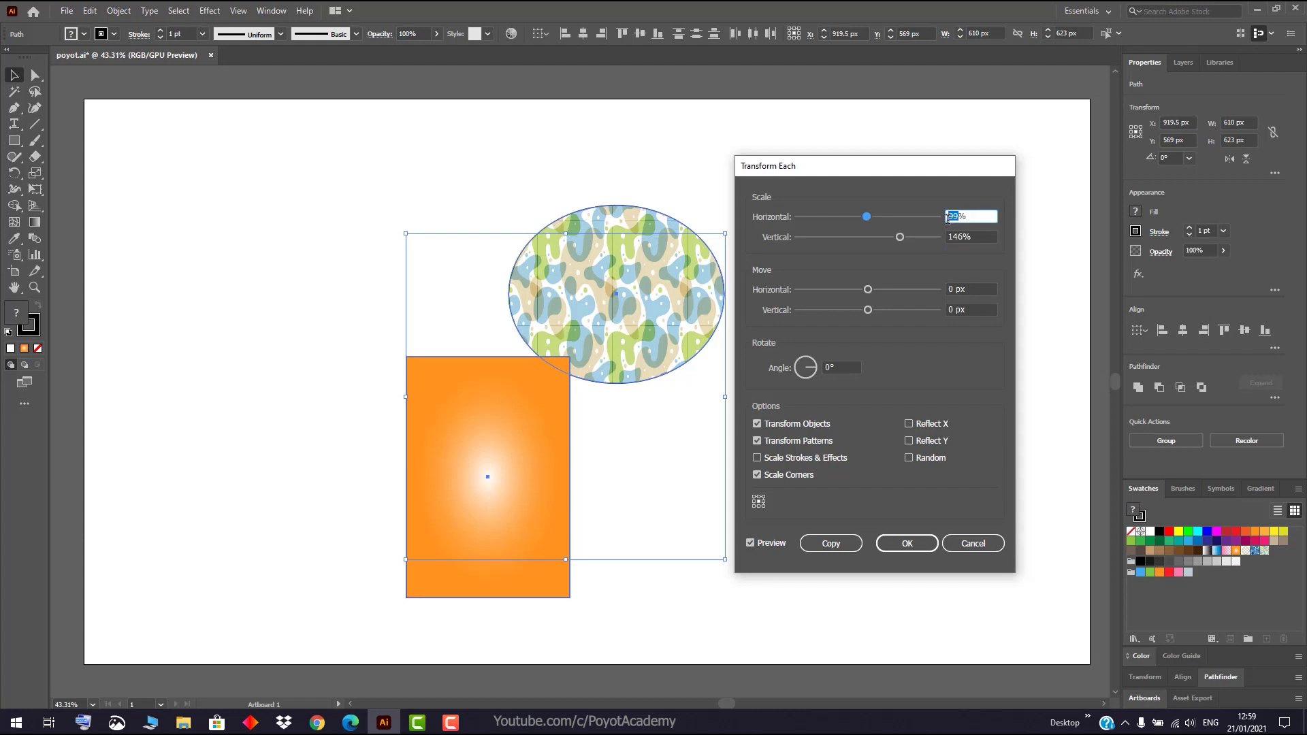
text(120)
click(952, 237)
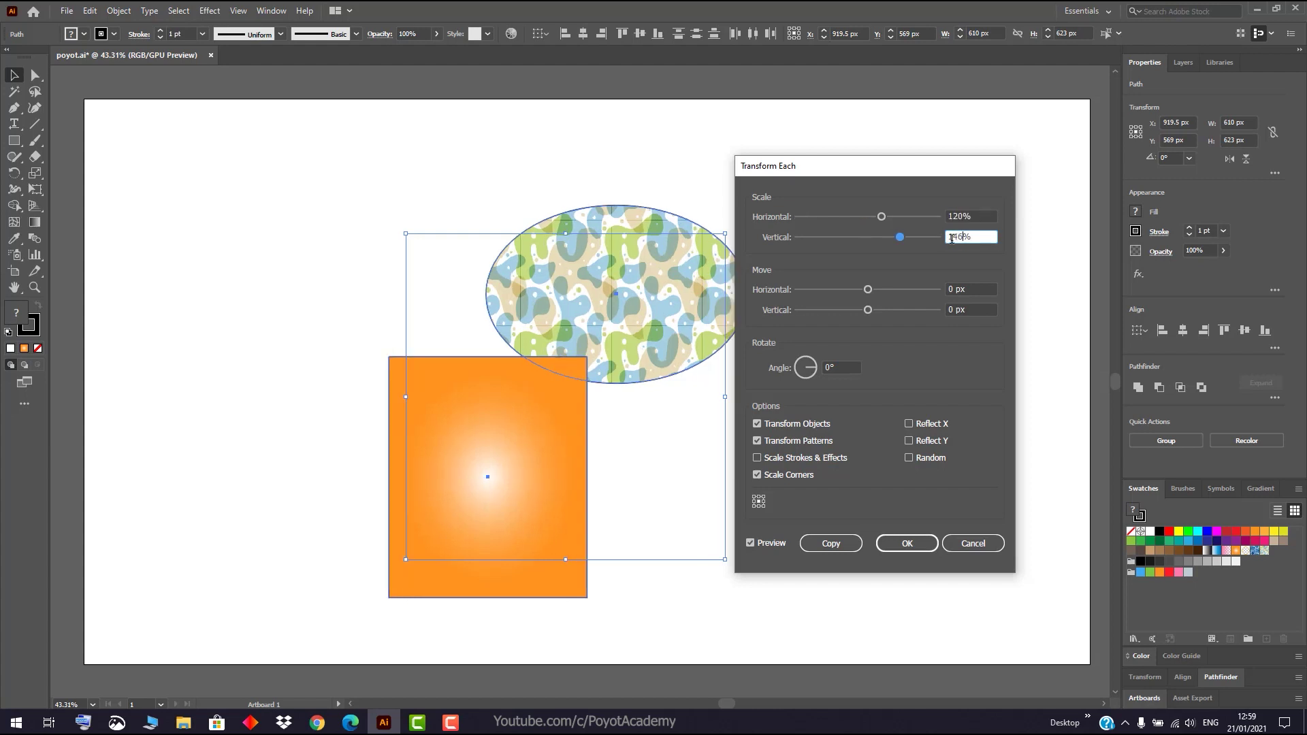
drag(951, 237, 937, 241)
text(120)
click(981, 288)
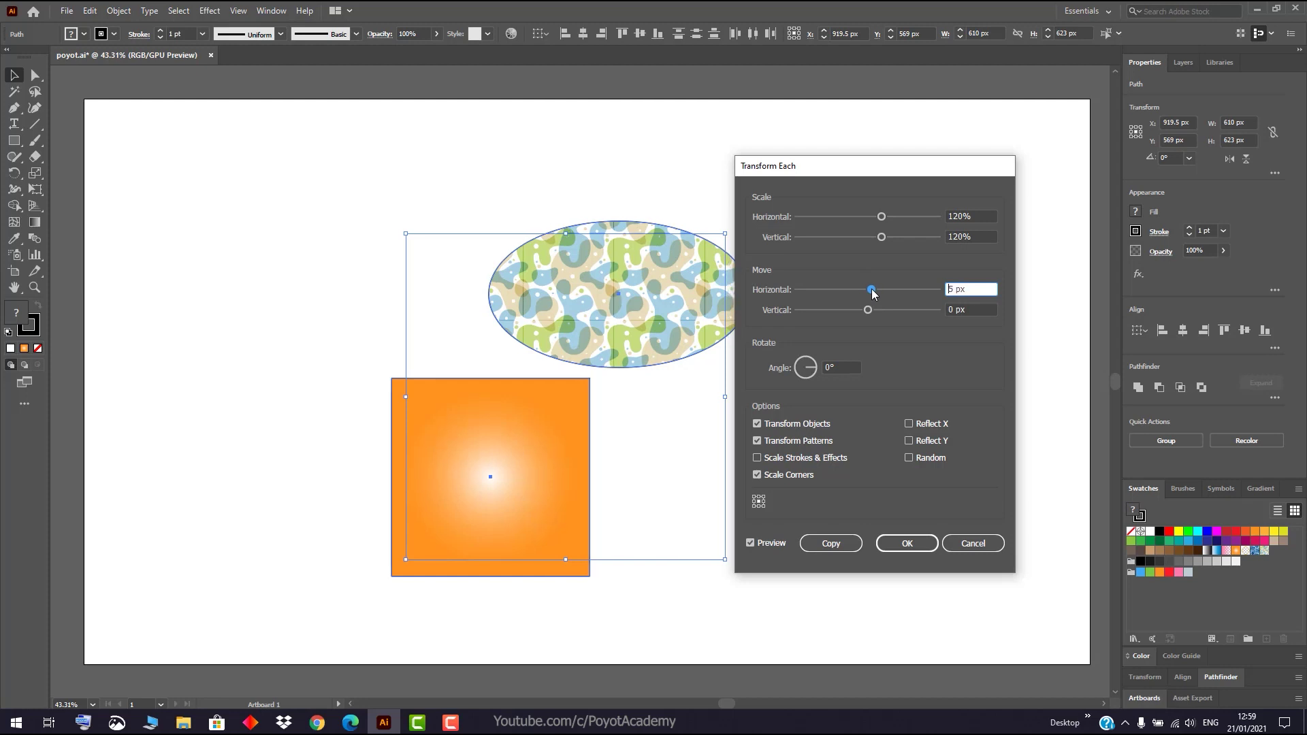
drag(870, 293, 912, 313)
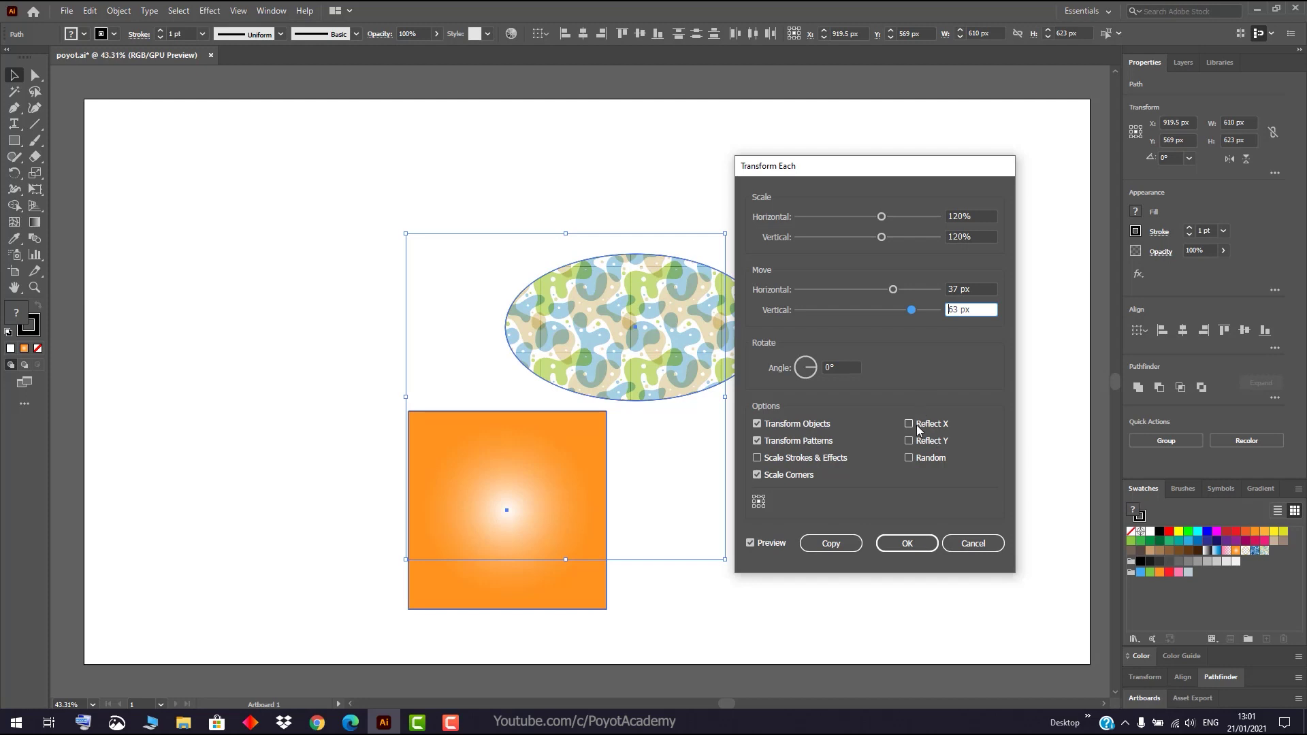
Step: Try Reflect X and Reflect Y one after the other on the unrotated shapes, leaving both off
click(916, 425)
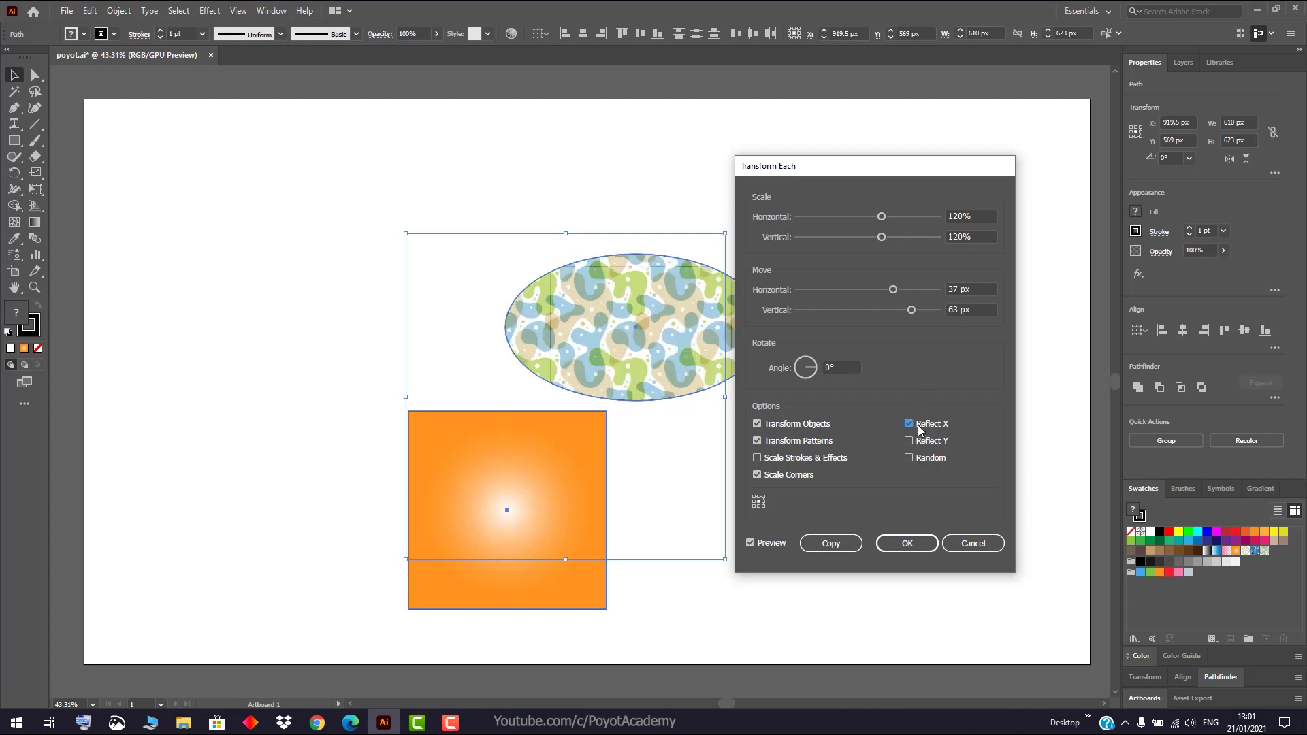
click(916, 426)
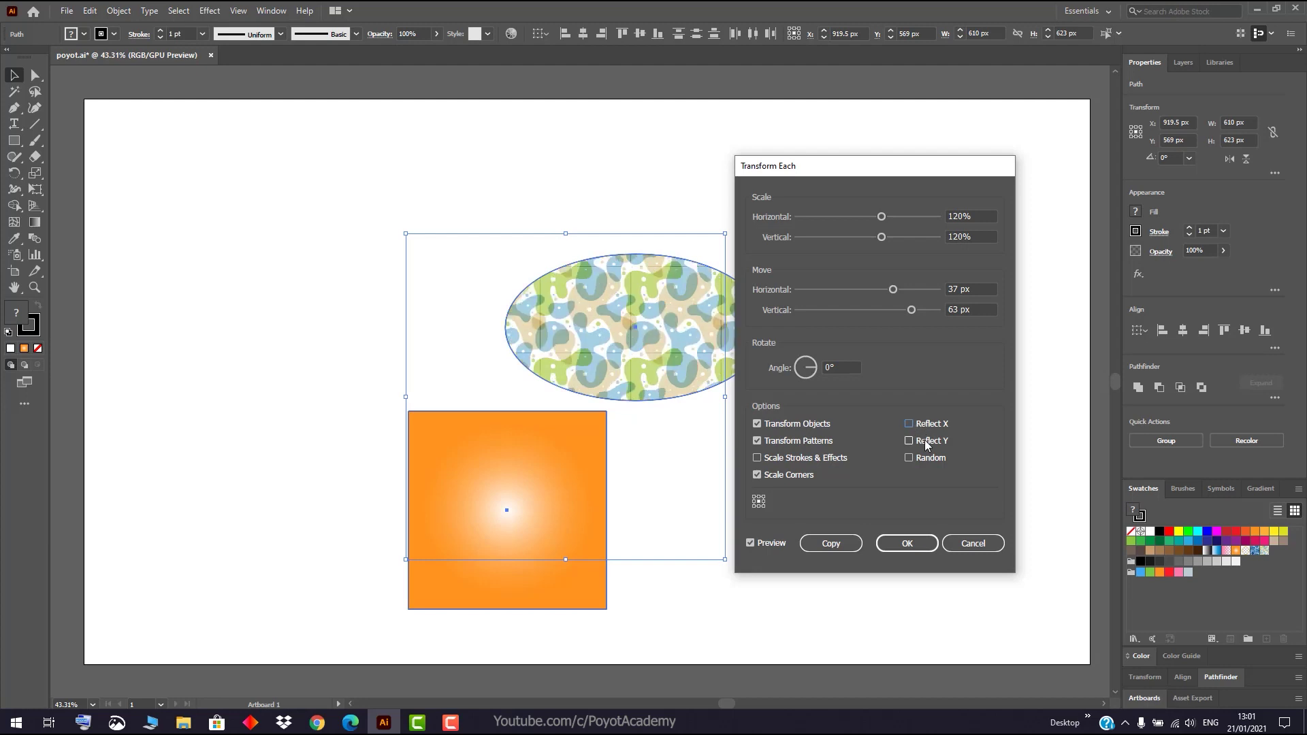
click(925, 441)
click(926, 444)
Step: Set the rotation angle of each shape to 45°
click(811, 367)
text(45)
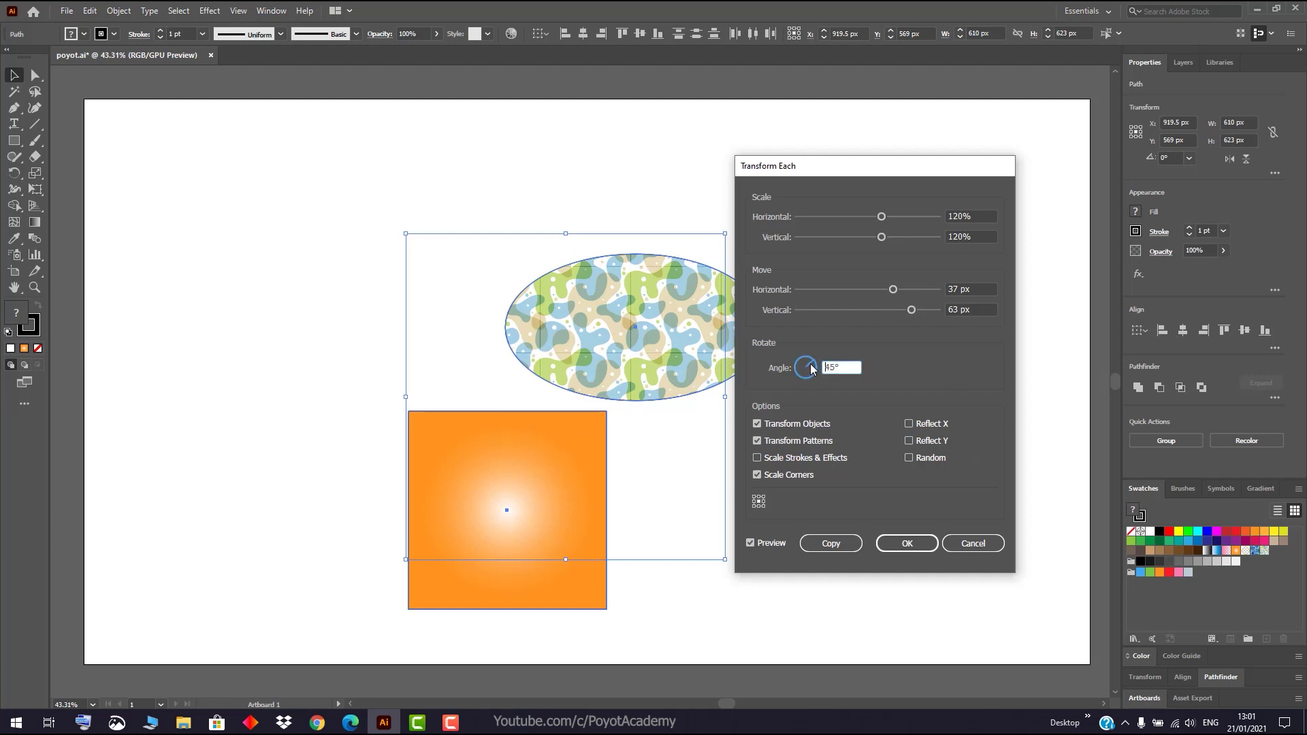
Step: Try Reflect X, Reflect Y and Scale Strokes & Effects on the rotated shapes, leaving all three off
click(910, 424)
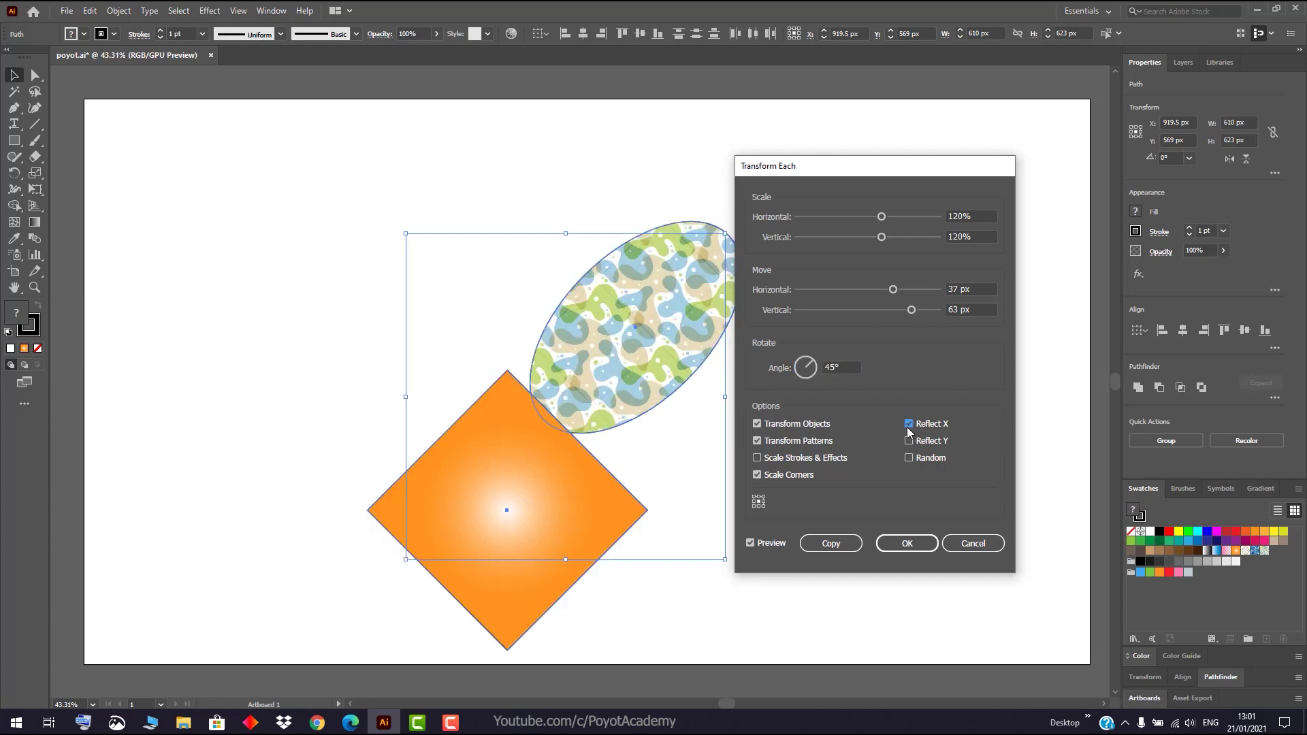
click(910, 423)
click(910, 442)
click(910, 442)
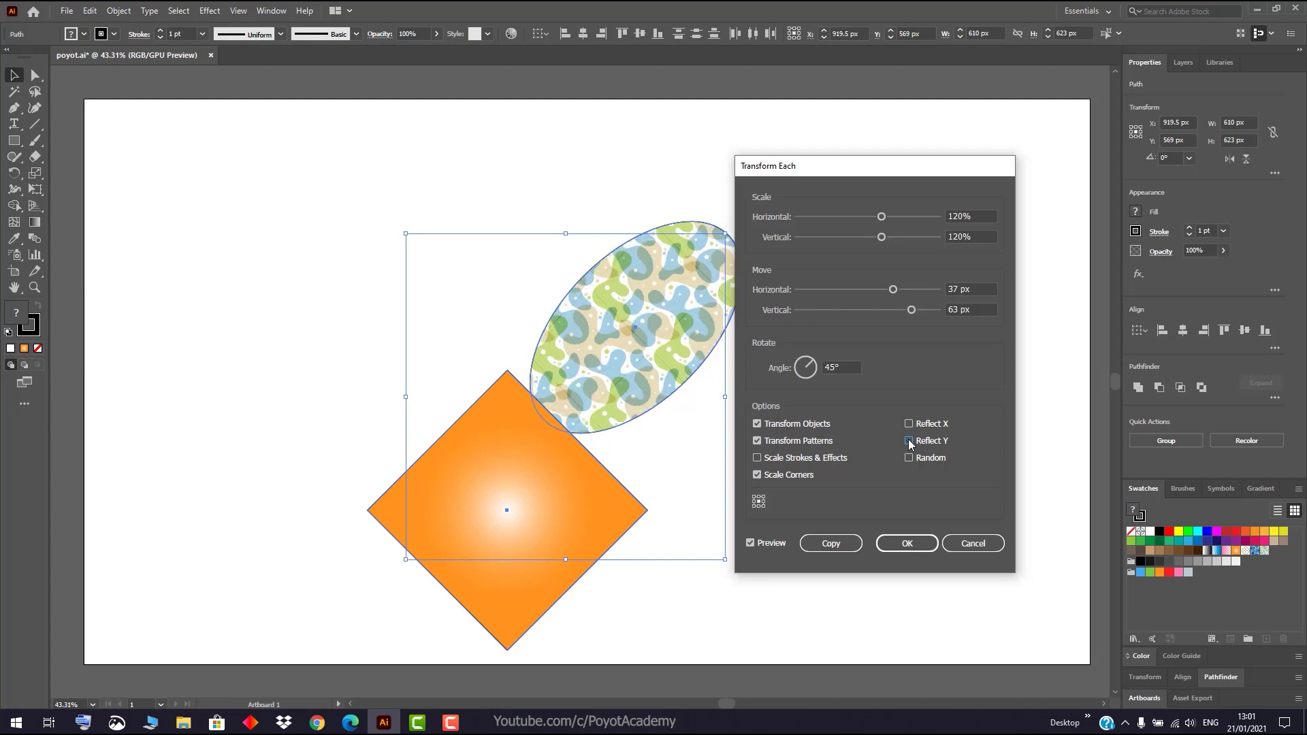
click(769, 457)
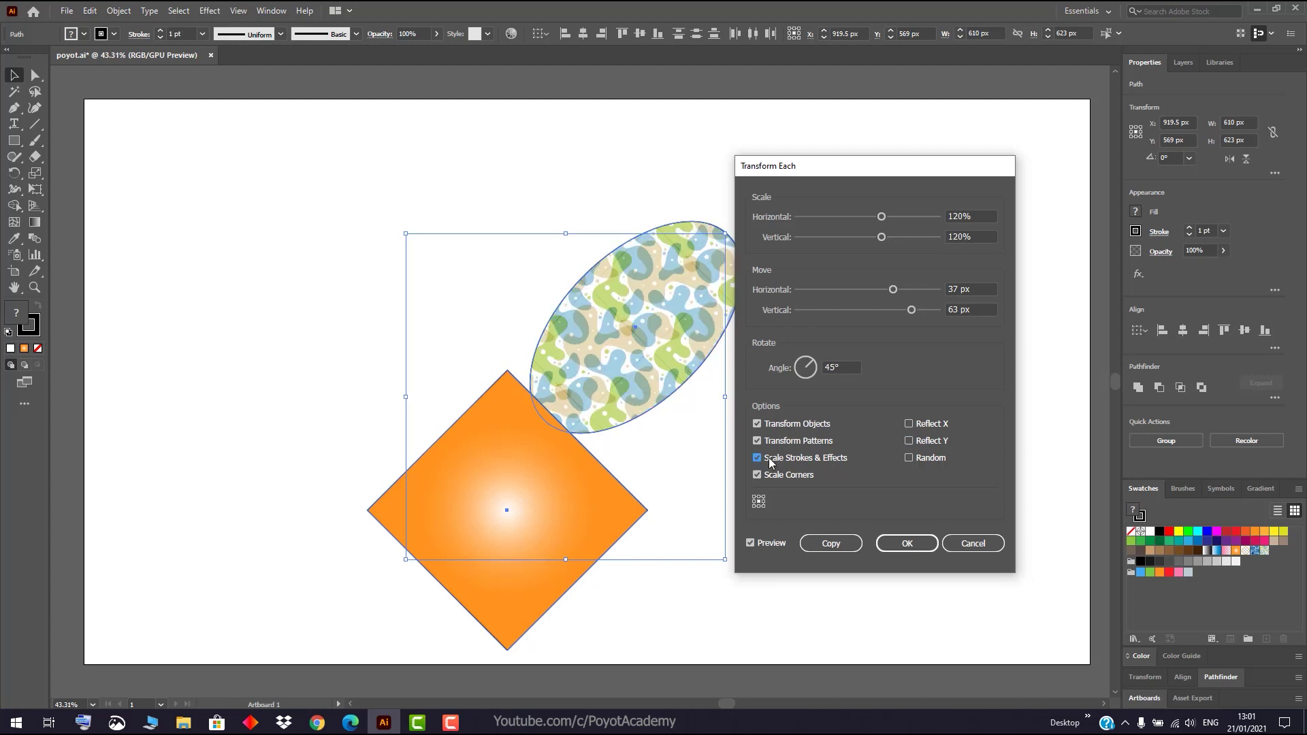
click(905, 427)
click(908, 425)
click(774, 458)
Step: Try Reflect Y on the rotated shapes, leaving it off, and set the rotation angle of each shape to 286°
click(920, 441)
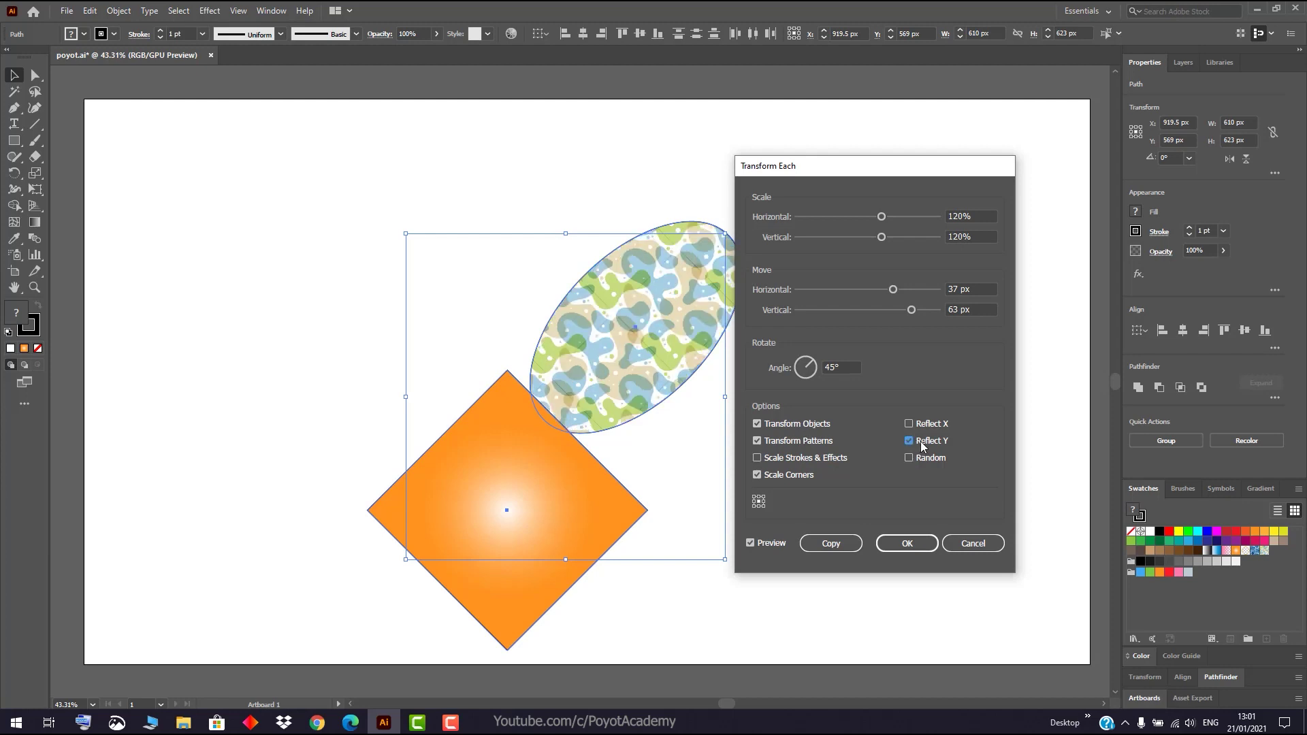
click(921, 442)
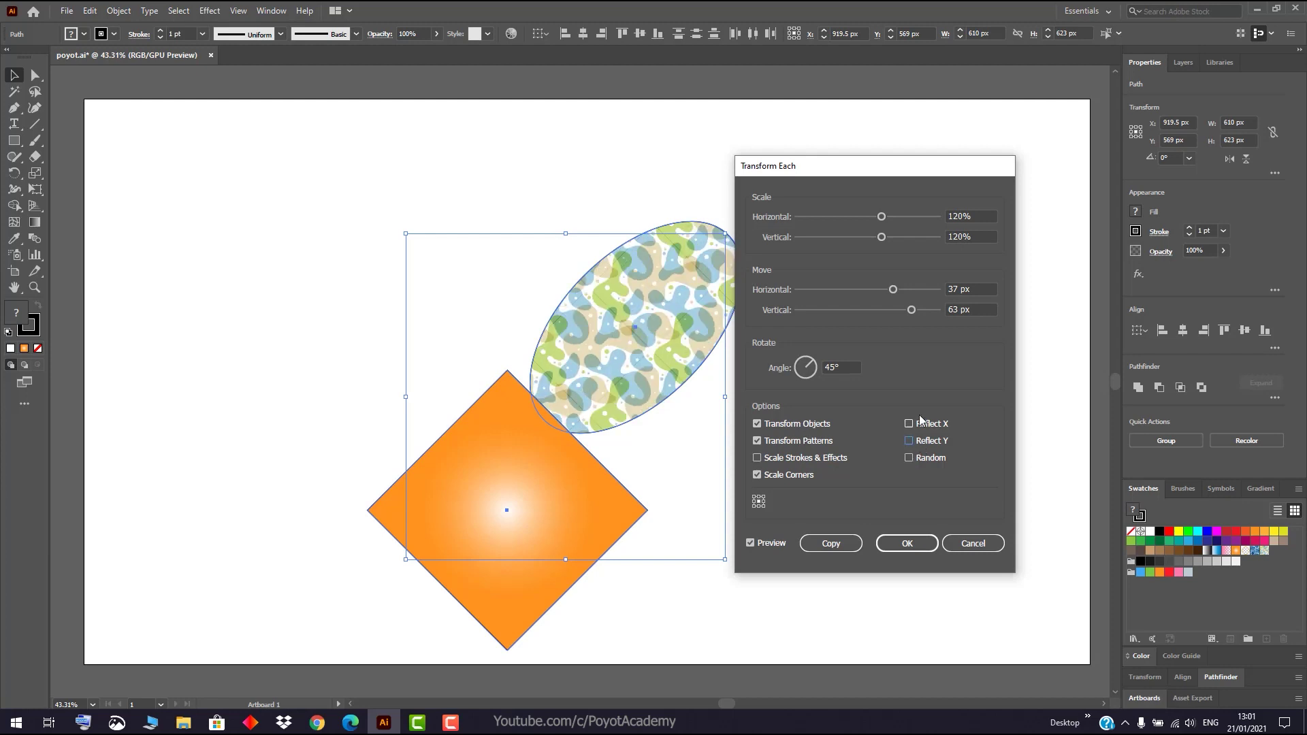
click(808, 377)
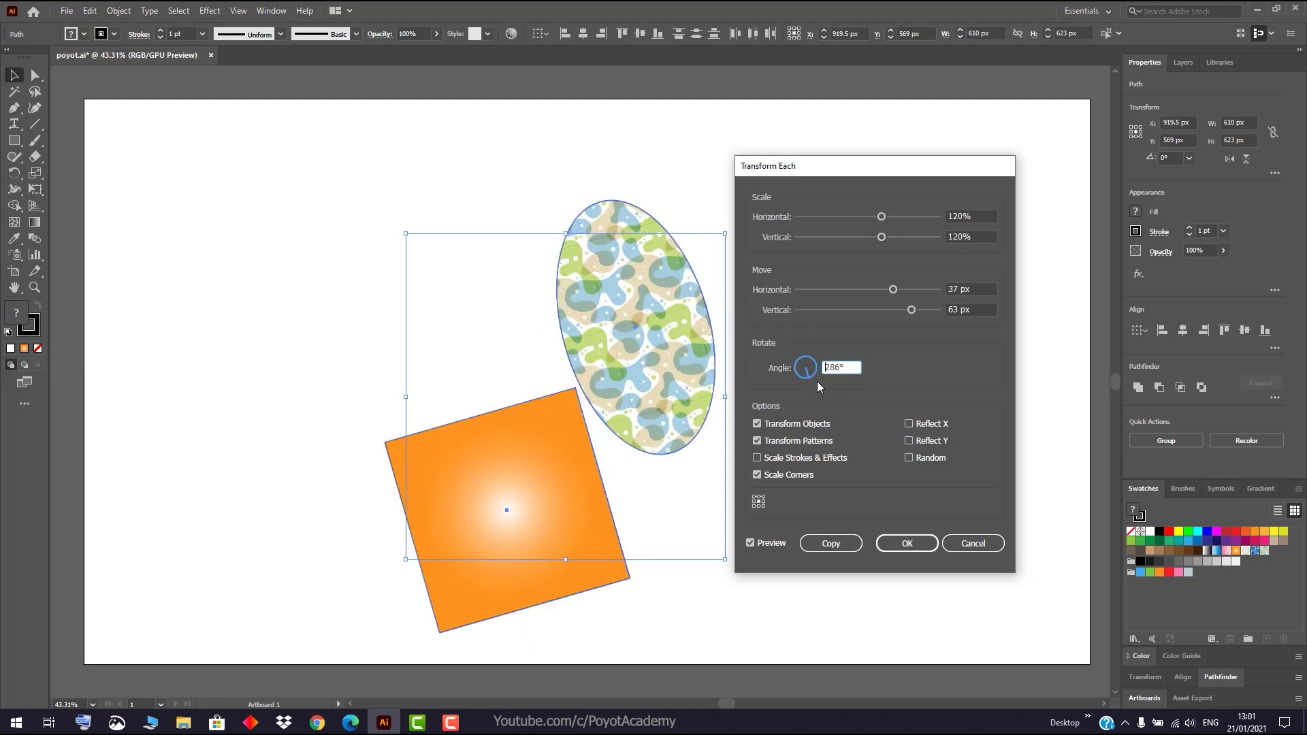
Step: Try Reflect X several times on the shapes rotated to 286°, leaving it off
click(907, 424)
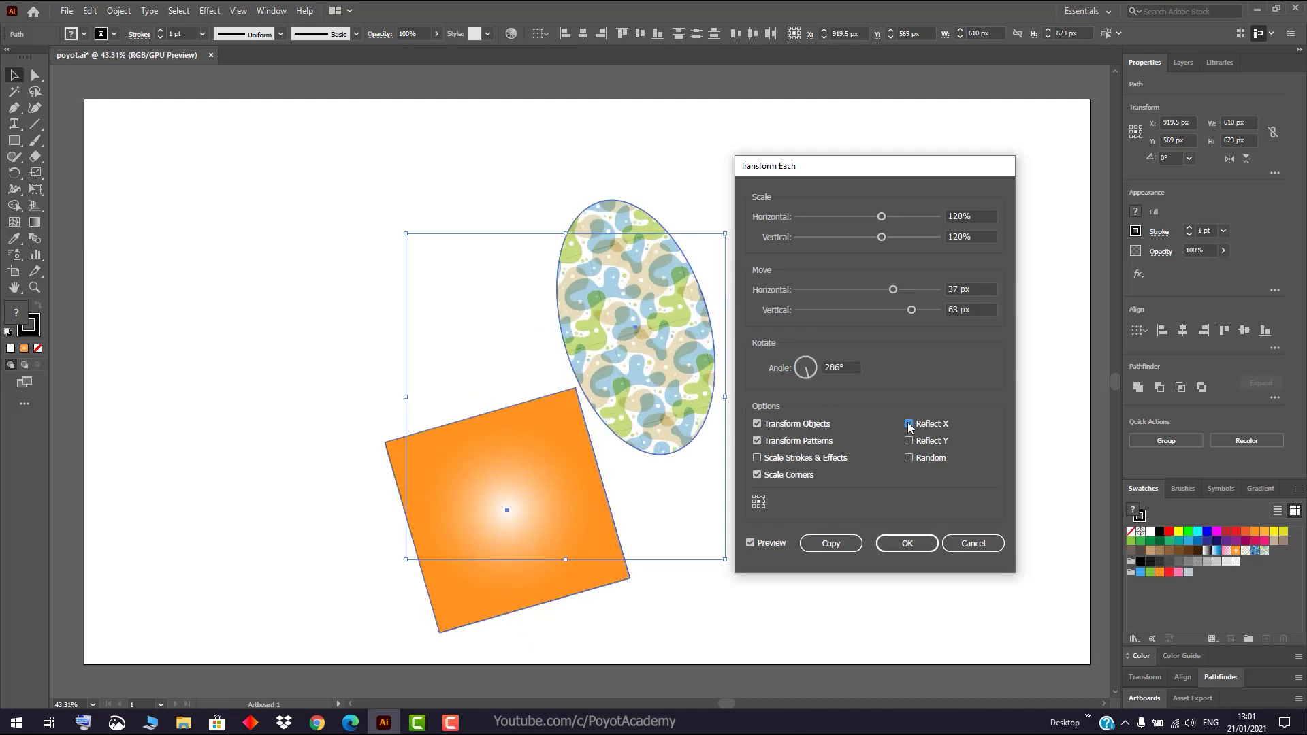
click(909, 424)
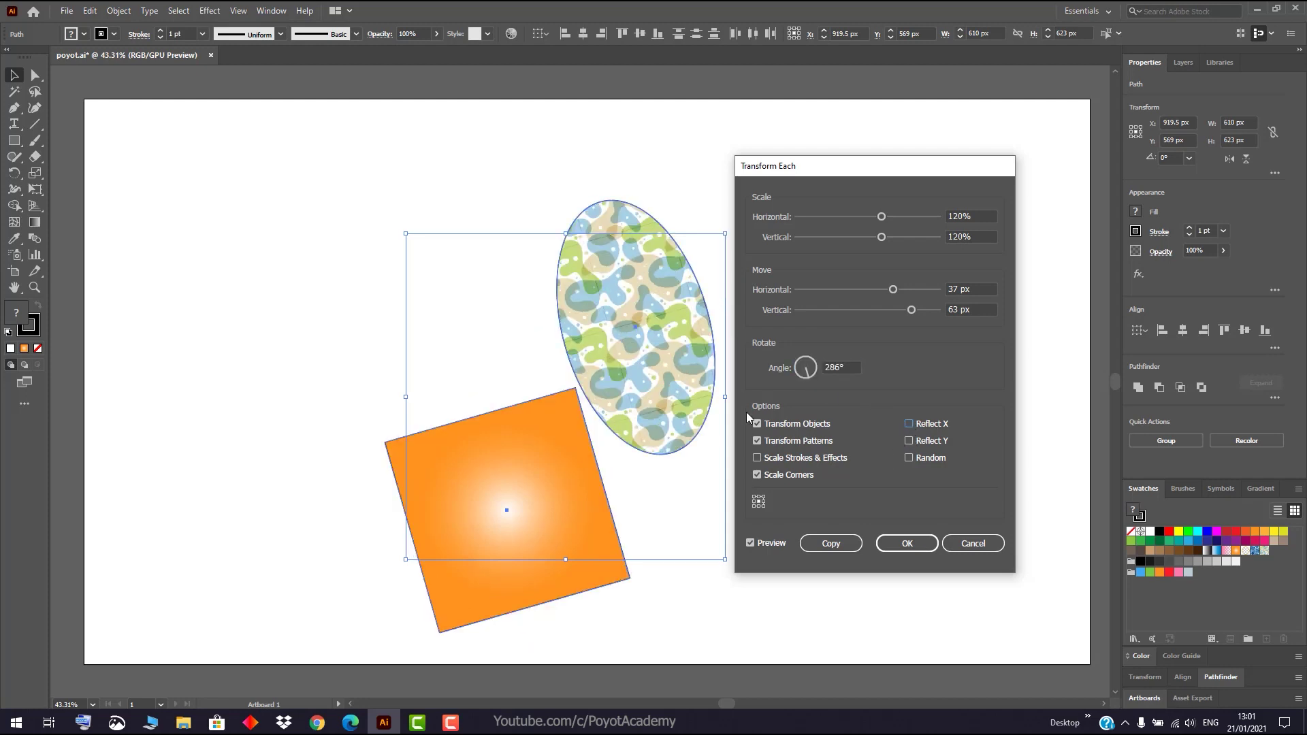
click(938, 424)
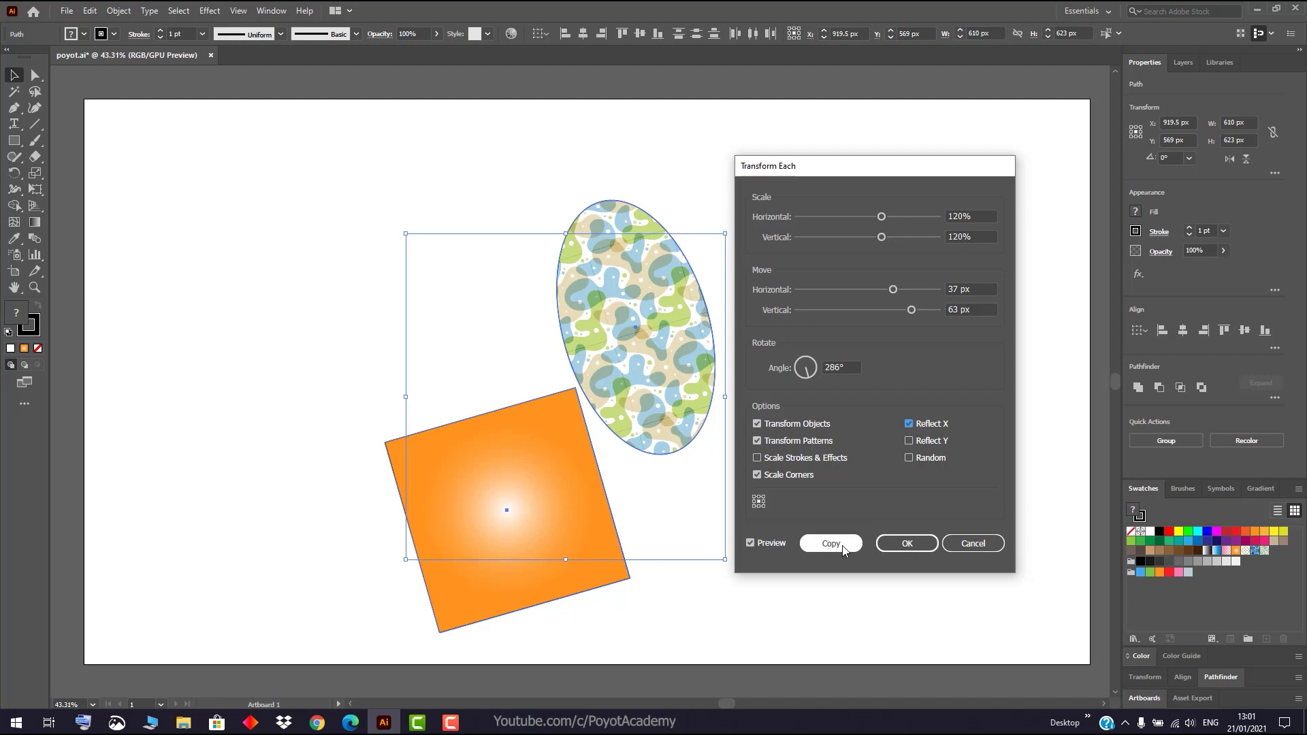
click(908, 423)
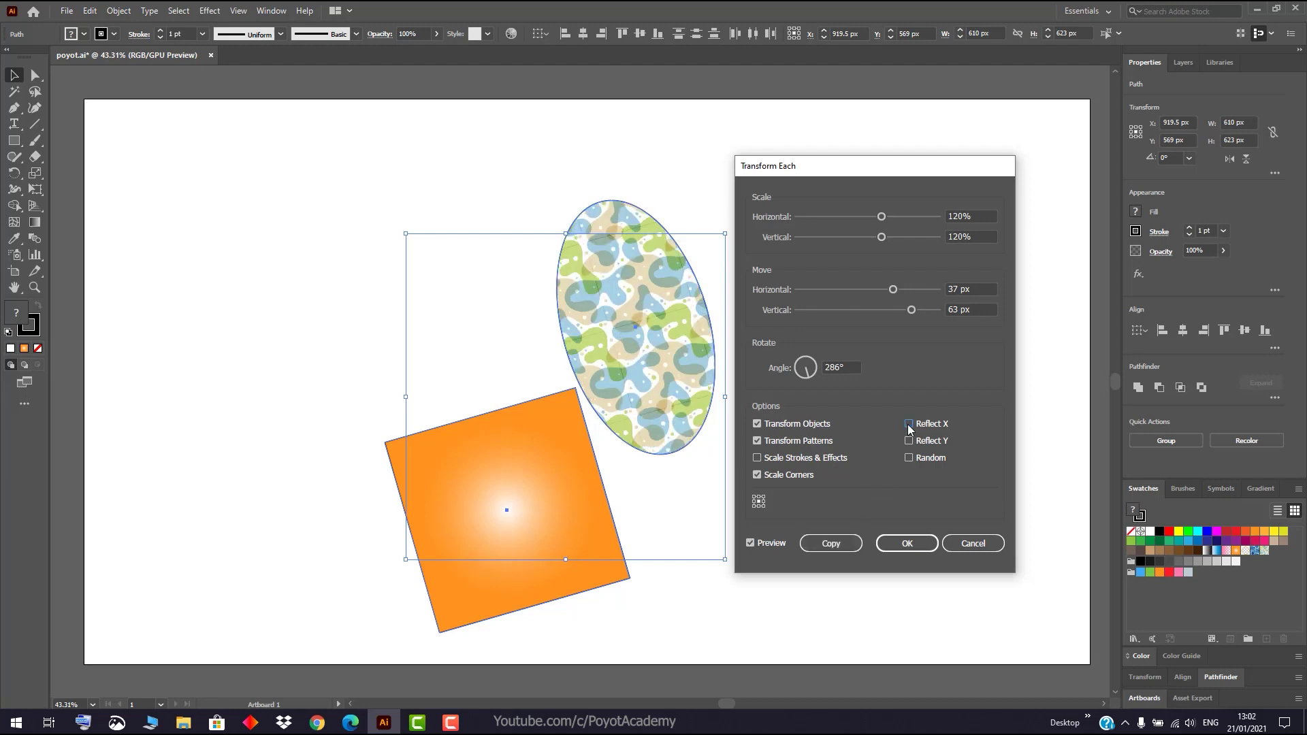
click(908, 423)
click(908, 424)
Step: Try Reflect Y alone, both reflections together, and Reflect X alone on the two shapes, leaving both options off
click(922, 441)
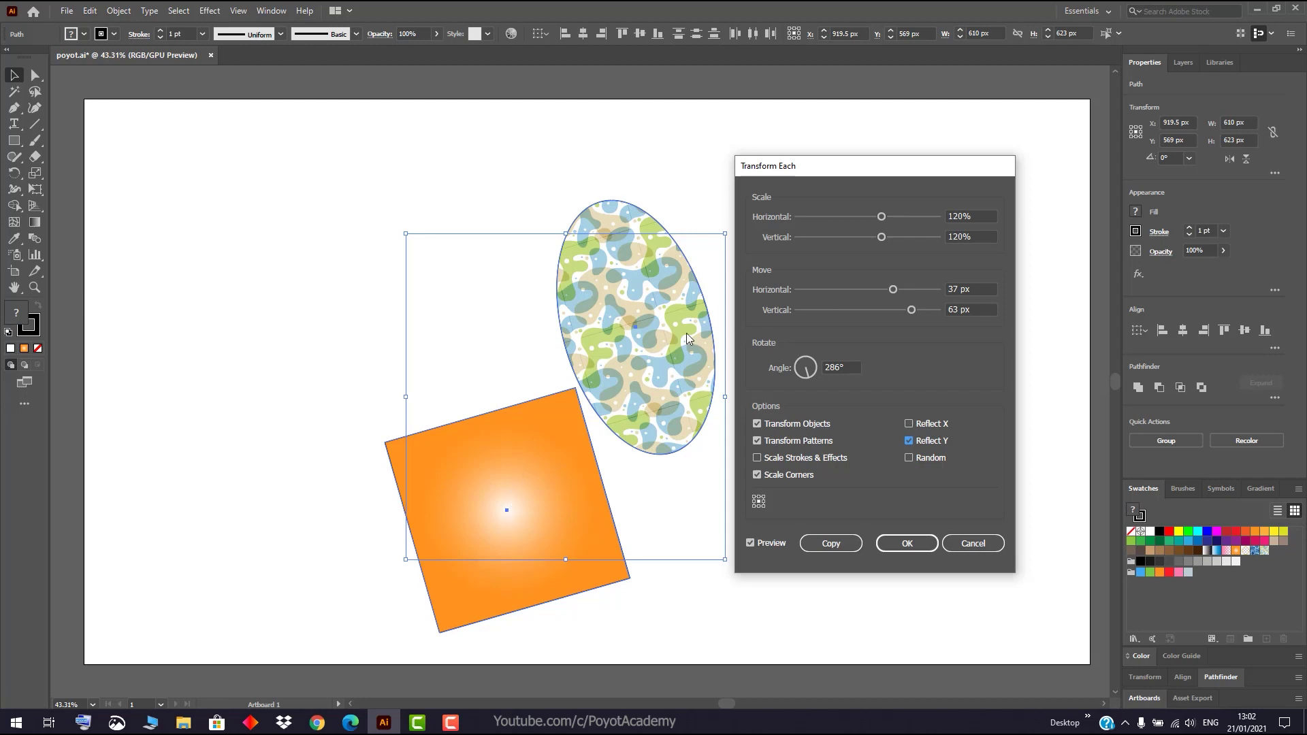
click(910, 424)
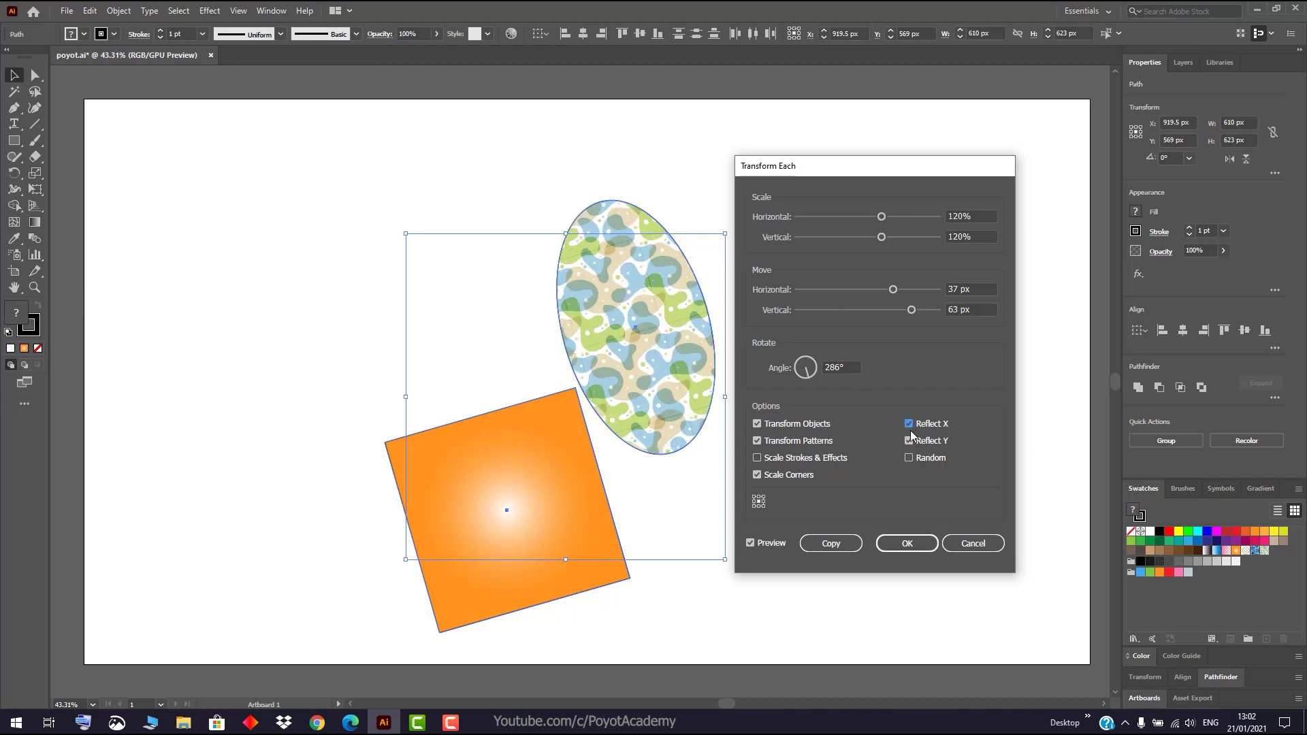
click(910, 440)
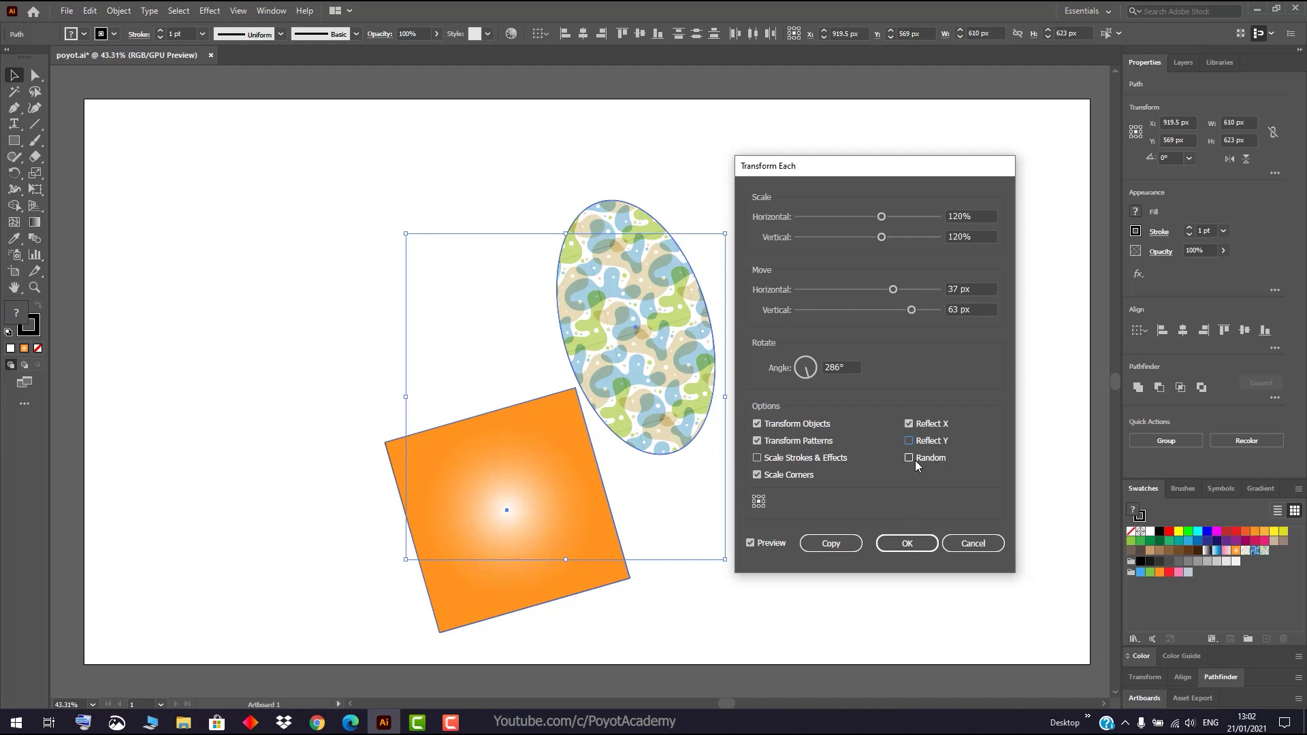
click(909, 424)
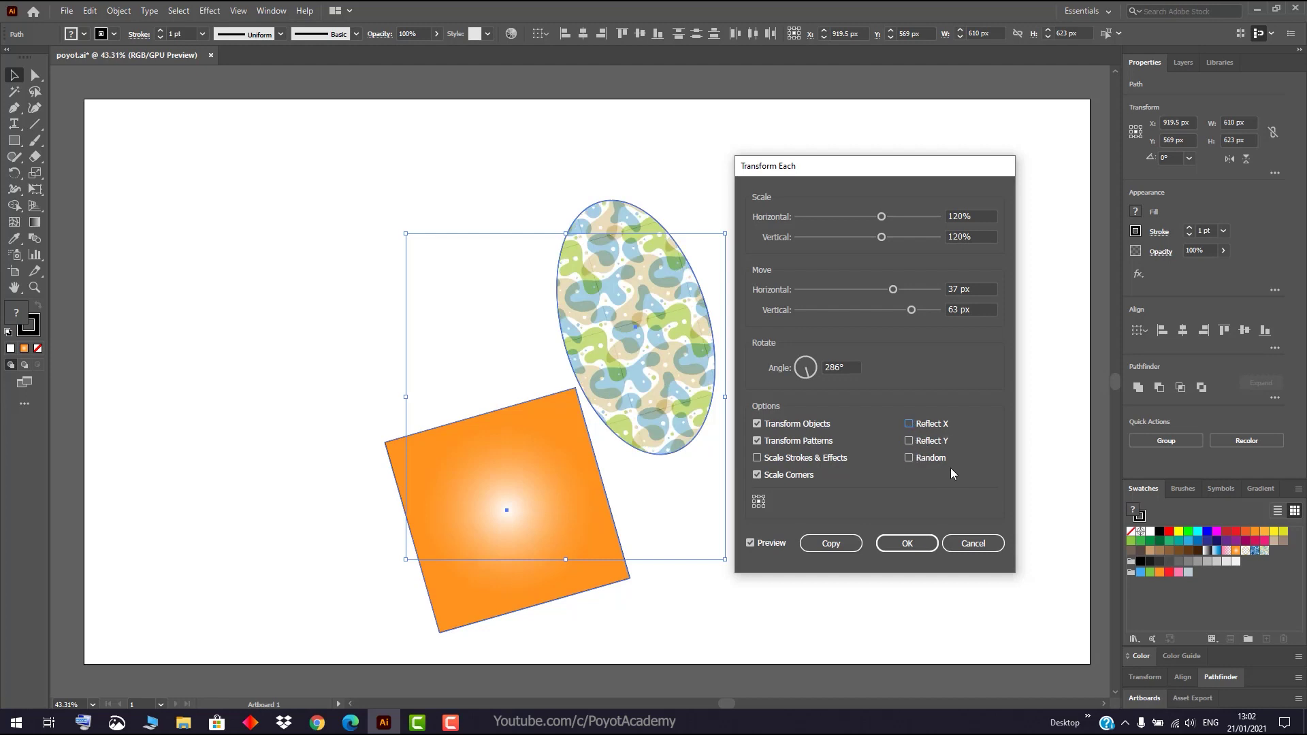
Step: Try the Random option repeatedly to preview different random transformations of the two shapes, leaving it off
click(910, 458)
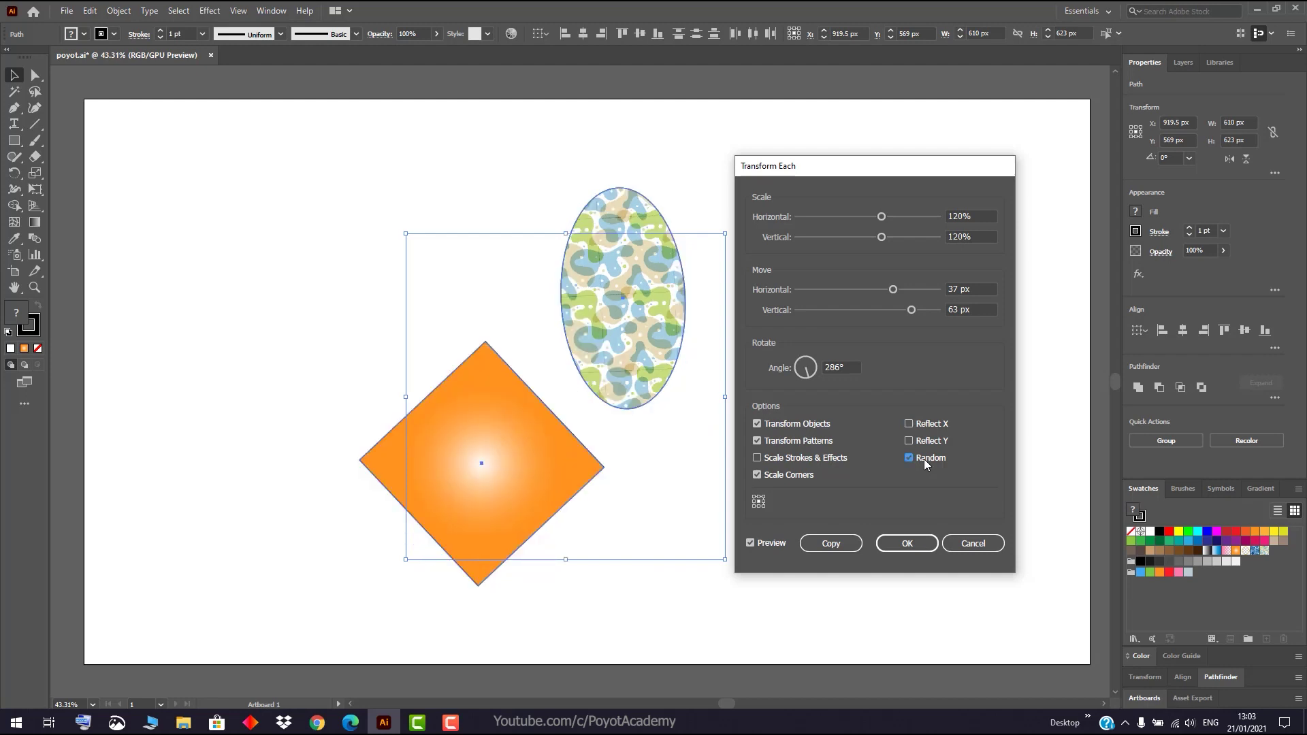
click(925, 459)
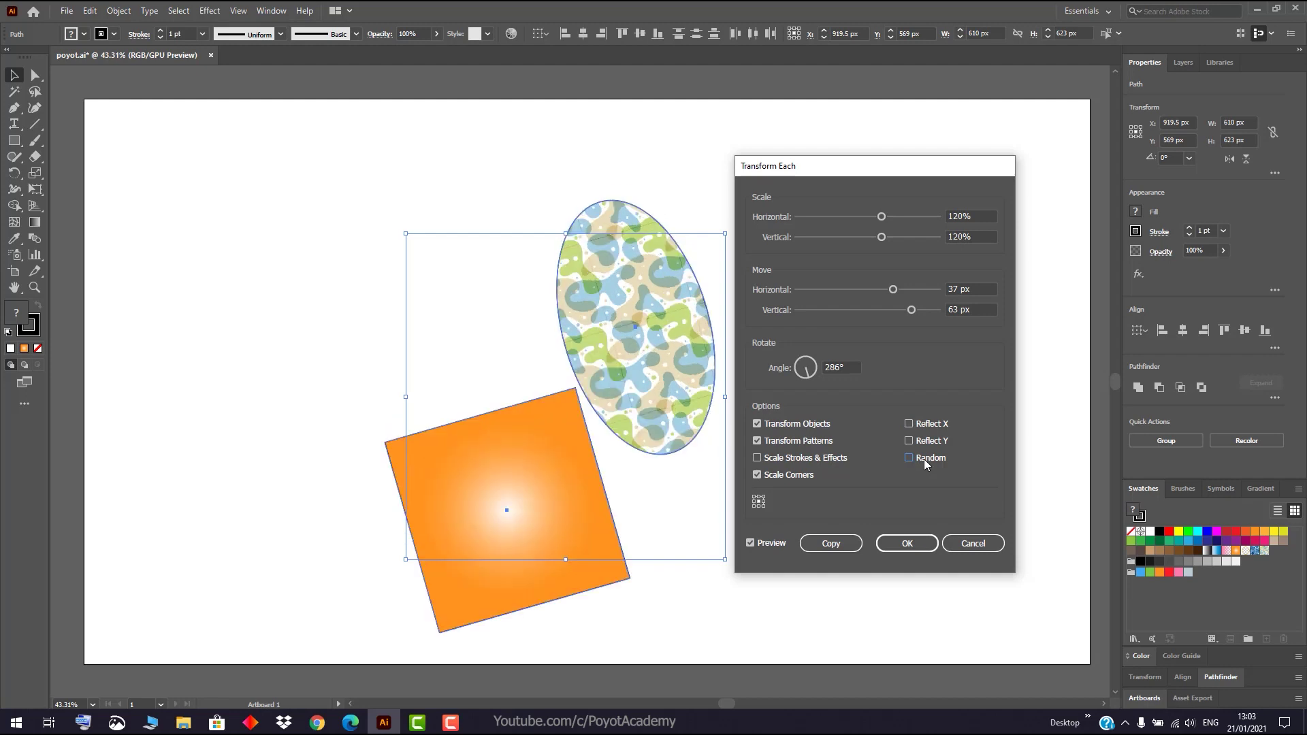
click(924, 459)
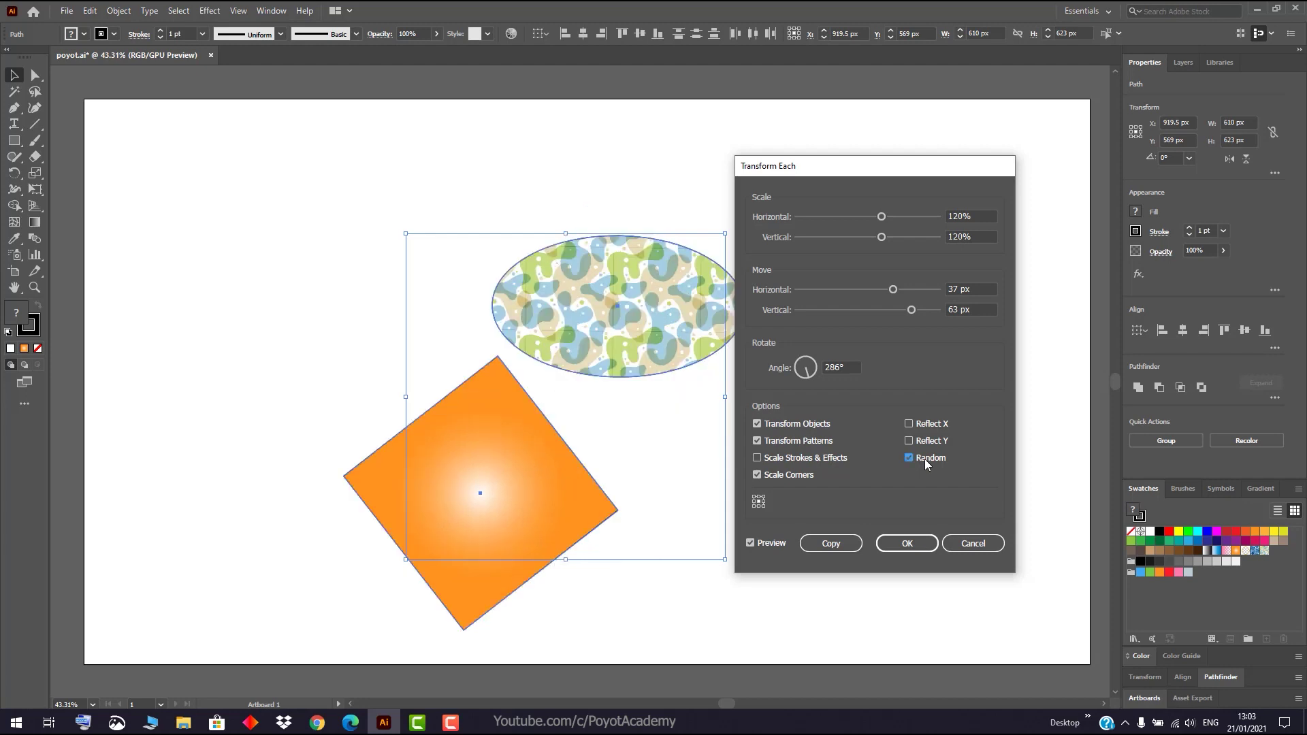
click(925, 459)
click(924, 459)
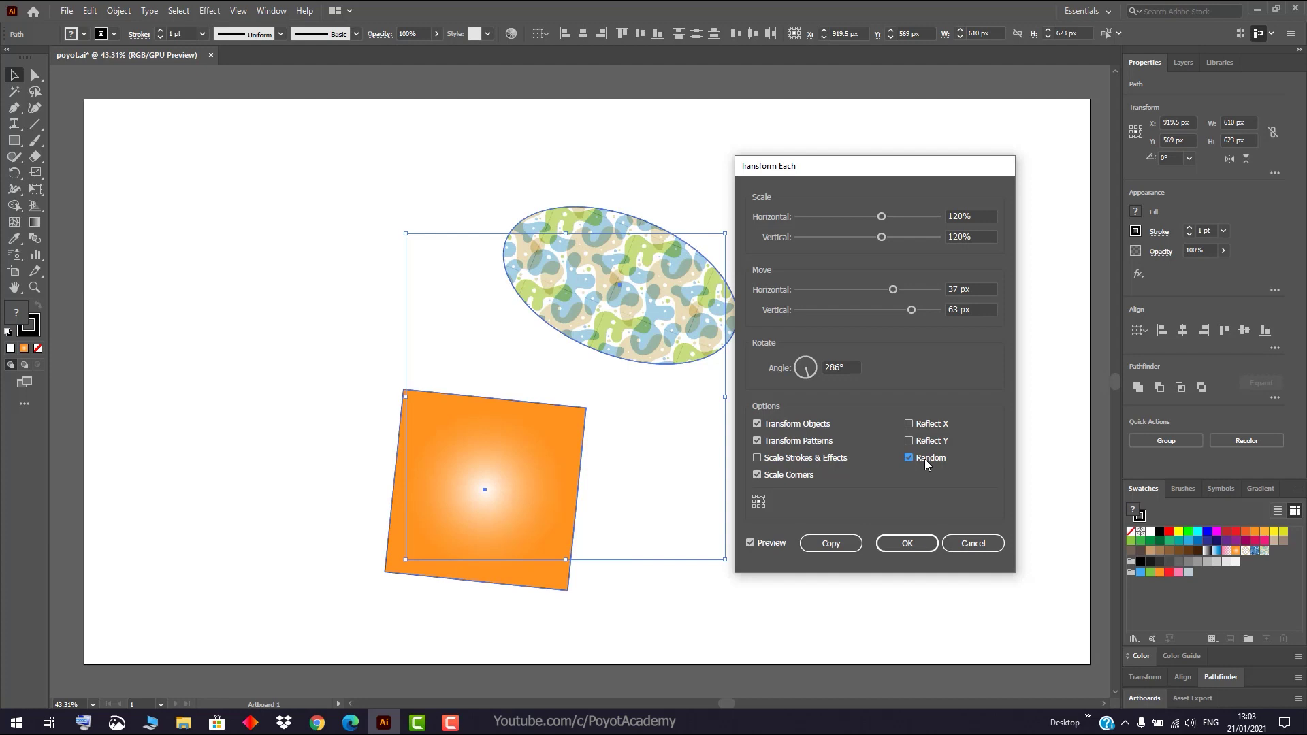
click(924, 459)
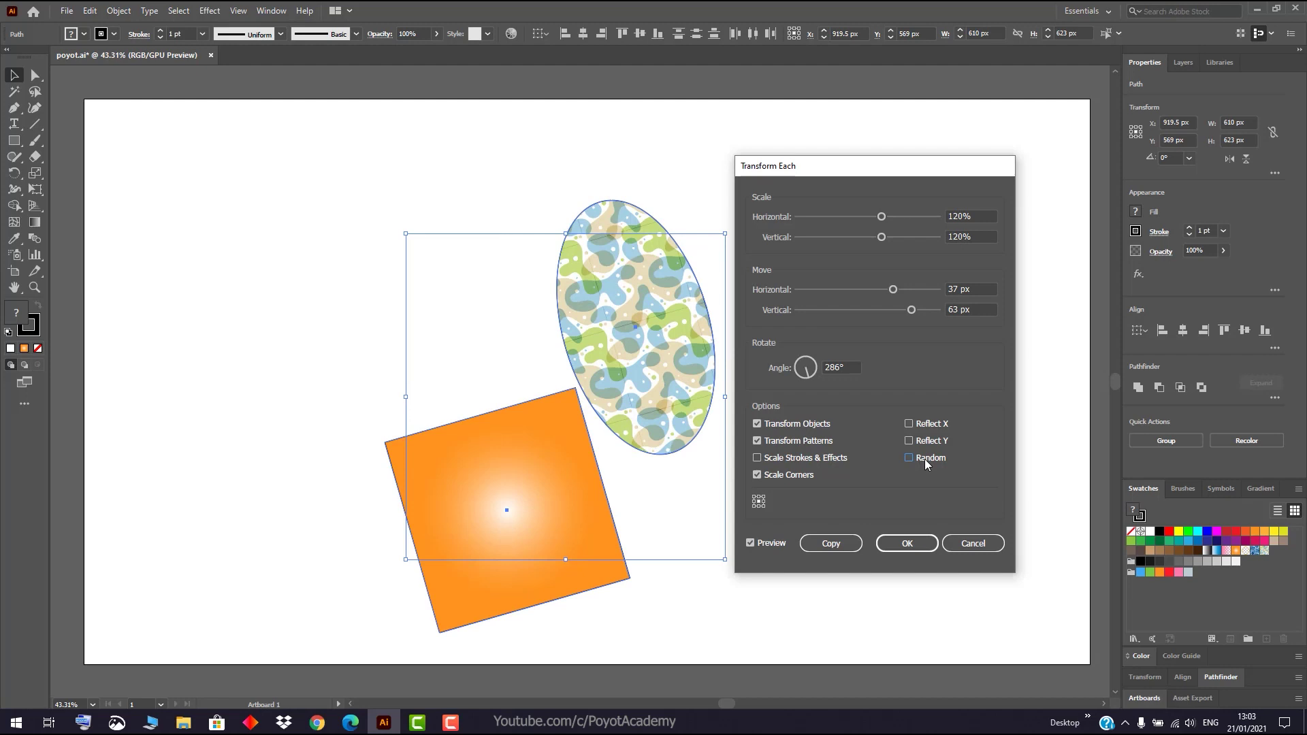
click(924, 459)
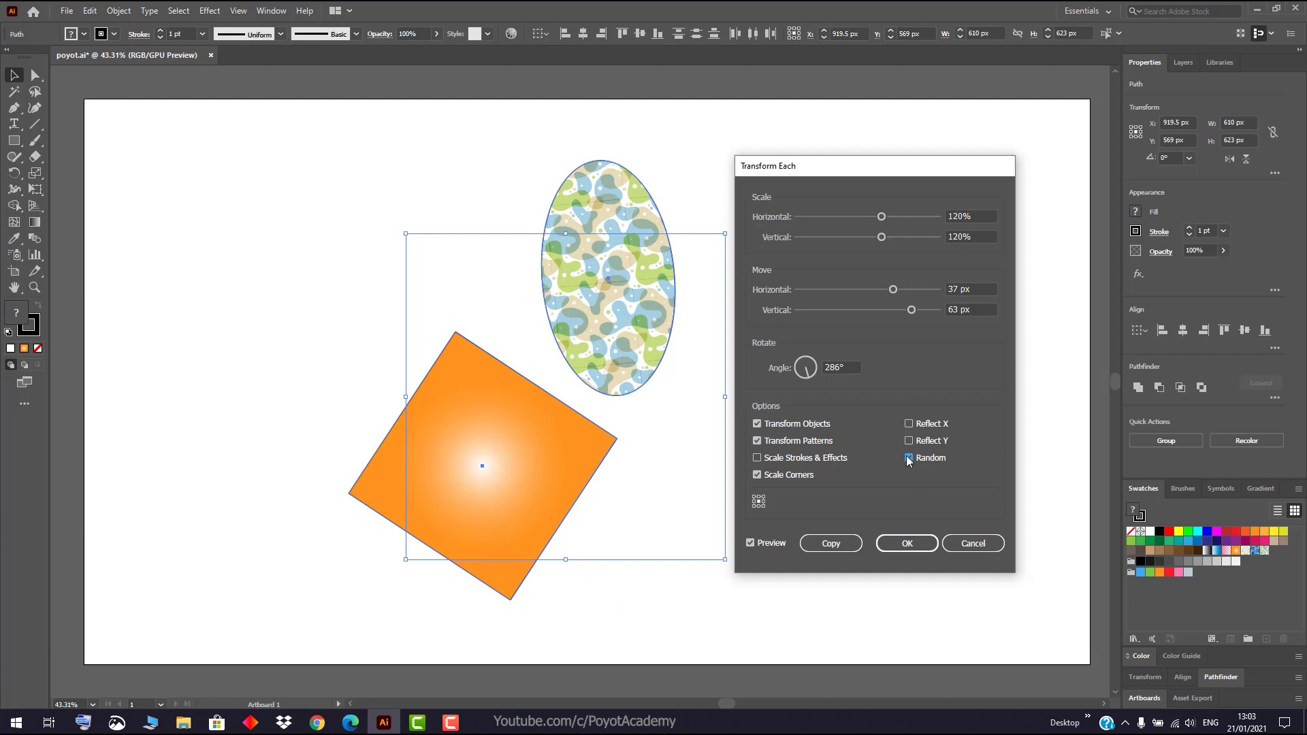
click(909, 459)
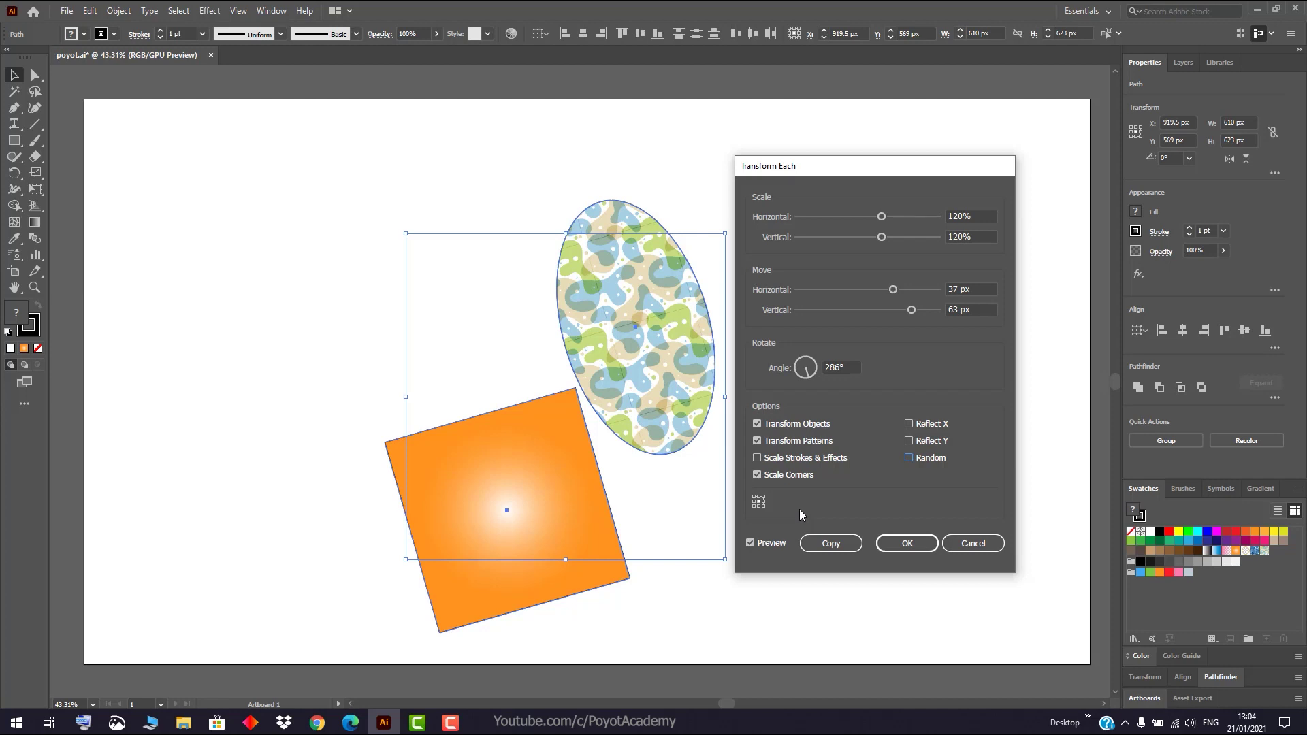
Step: Set the reference point to the upper-left corner and try rotation angles of 312° and 30° on each shape
click(755, 497)
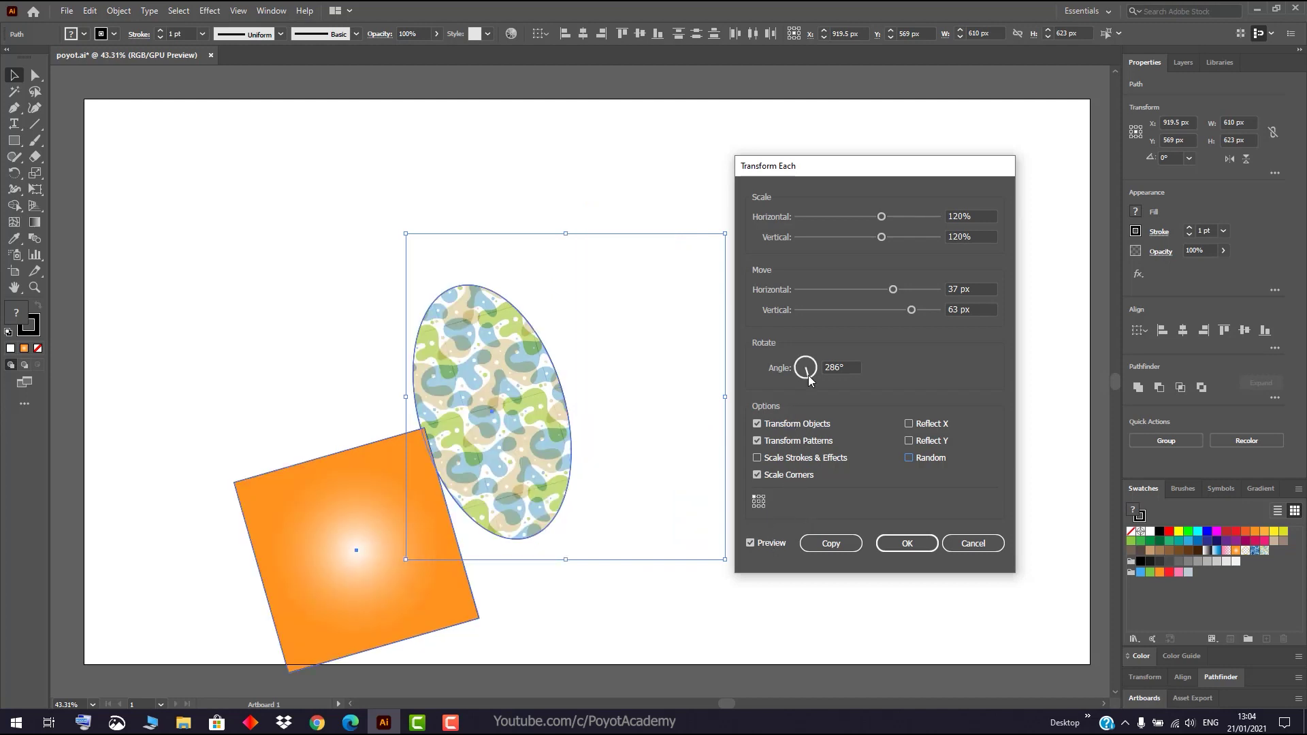
drag(809, 374, 815, 380)
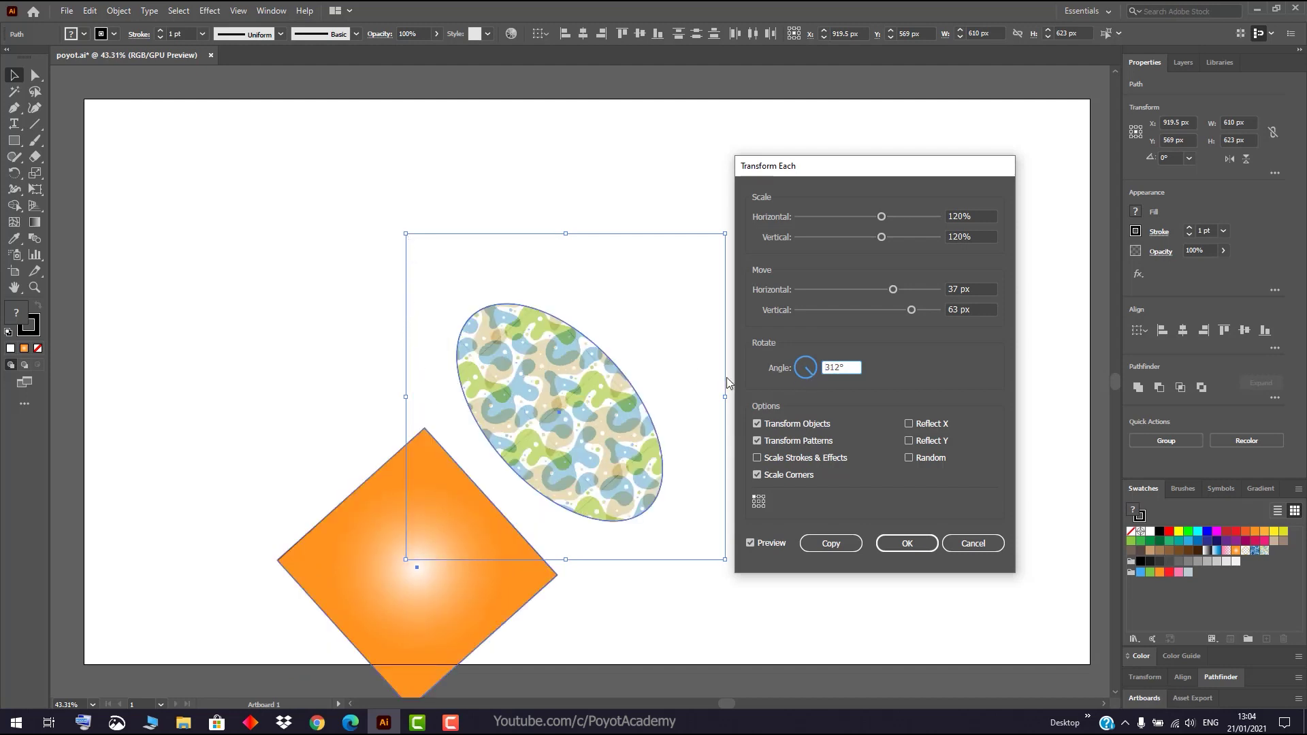
click(815, 370)
mouse_move(814, 369)
mouse_down()
mouse_move(799, 369)
mouse_move(808, 383)
mouse_move(813, 365)
mouse_up()
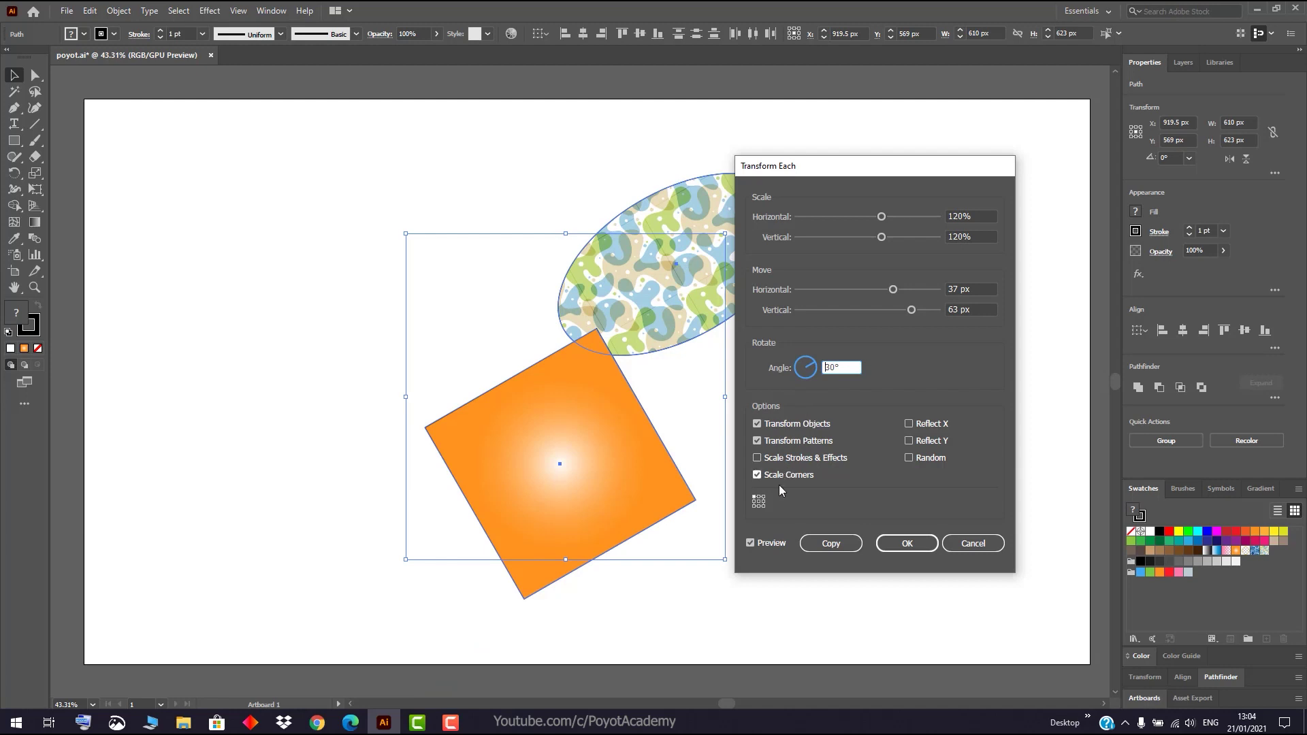
Step: Try a 225° rotation of each shape about the centre reference point and about the upper-left one
click(758, 501)
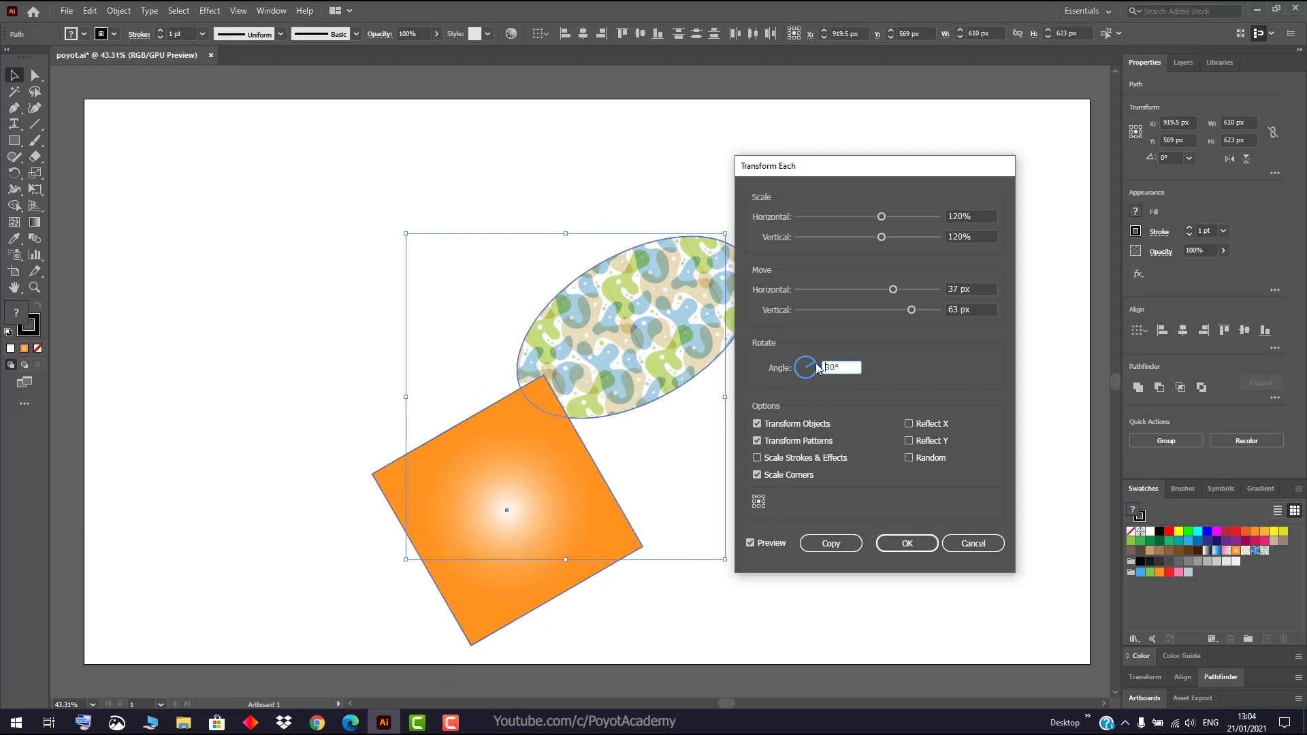
mouse_move(817, 367)
mouse_down()
mouse_move(806, 359)
mouse_move(801, 374)
mouse_up()
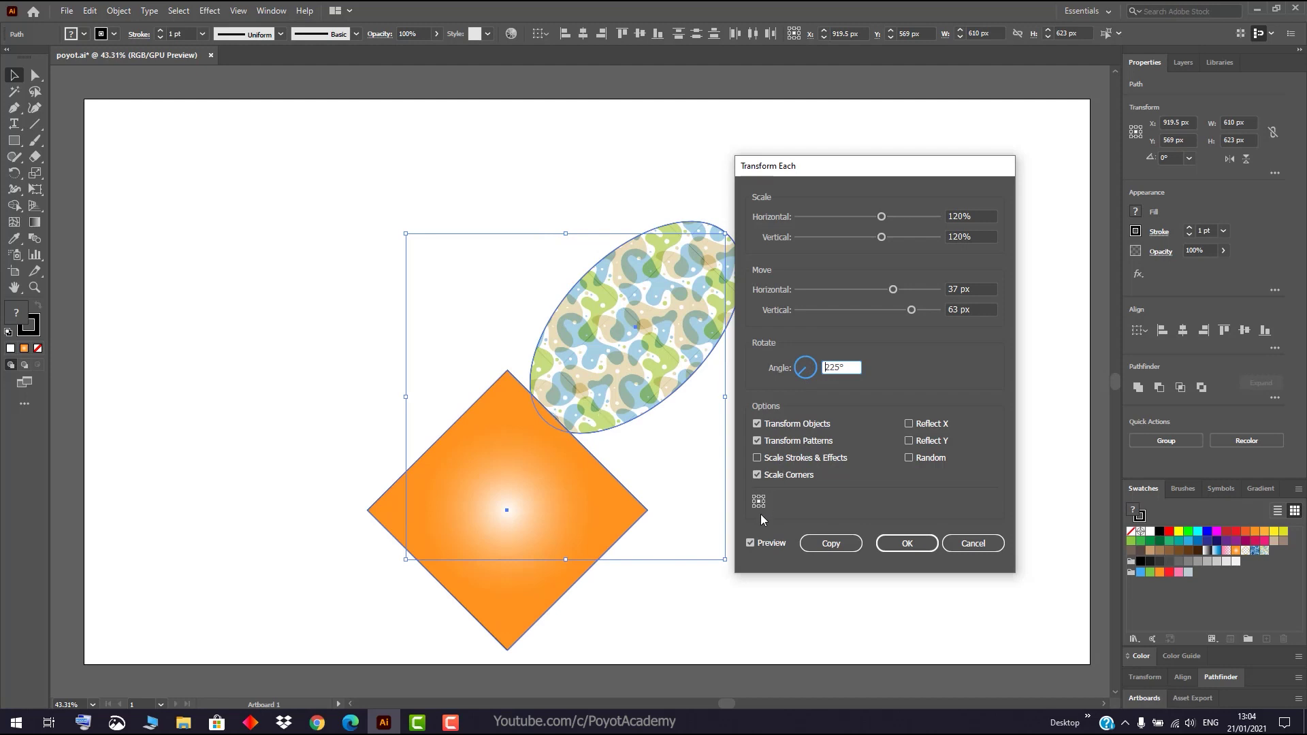
click(754, 496)
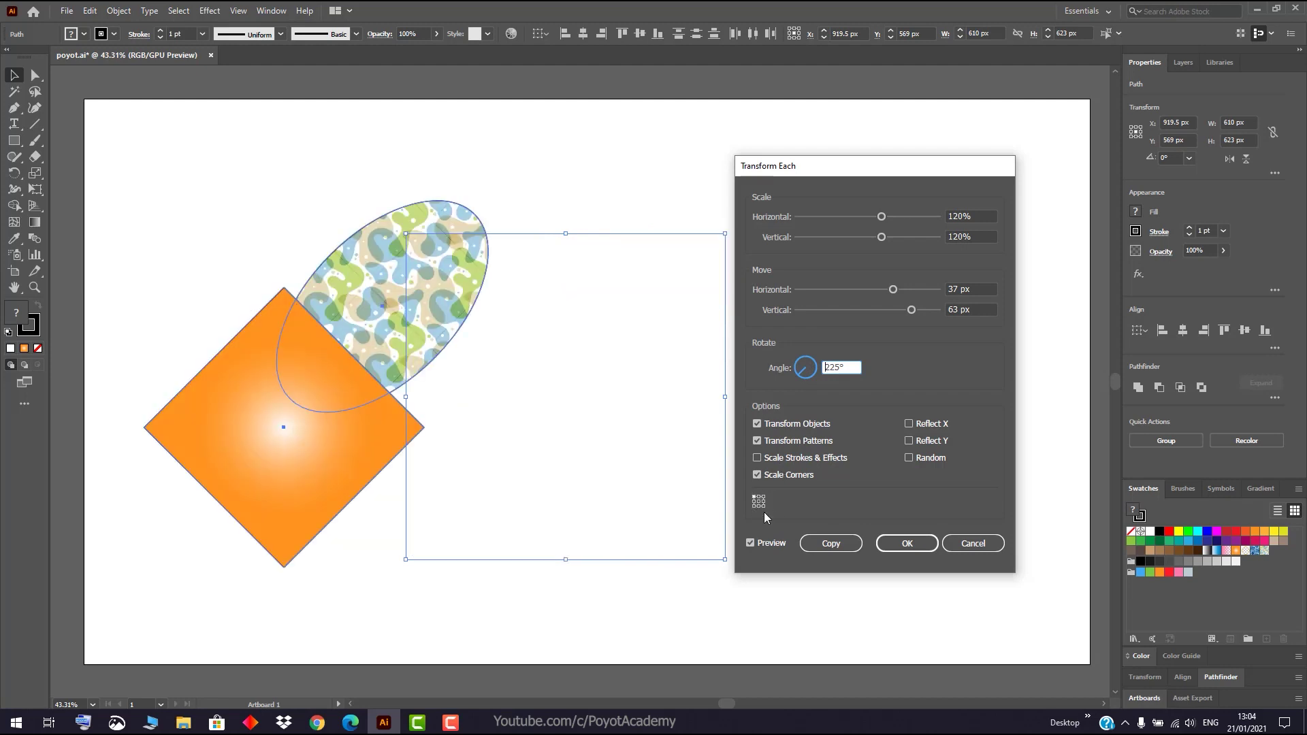
Step: Try Reflect X and Reflect Y about the upper-left reference point, and cancel Transform Each
click(910, 423)
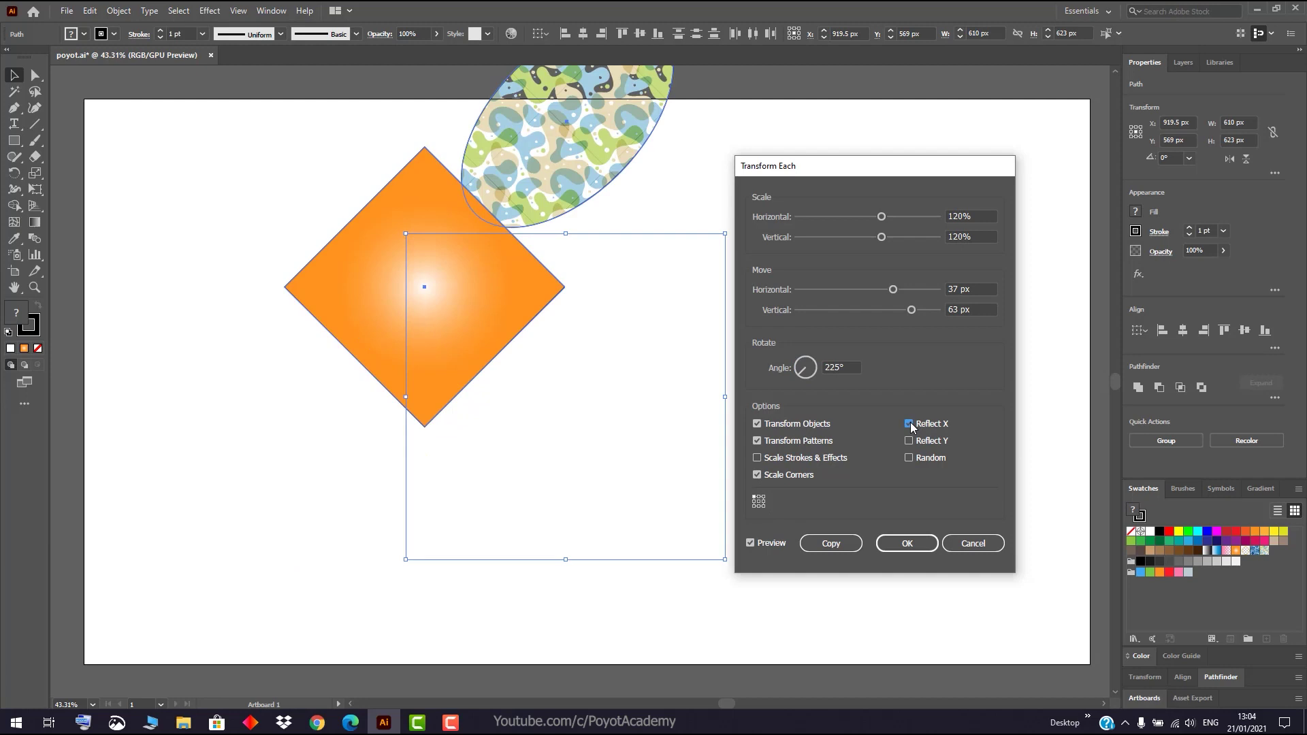
click(910, 424)
click(910, 441)
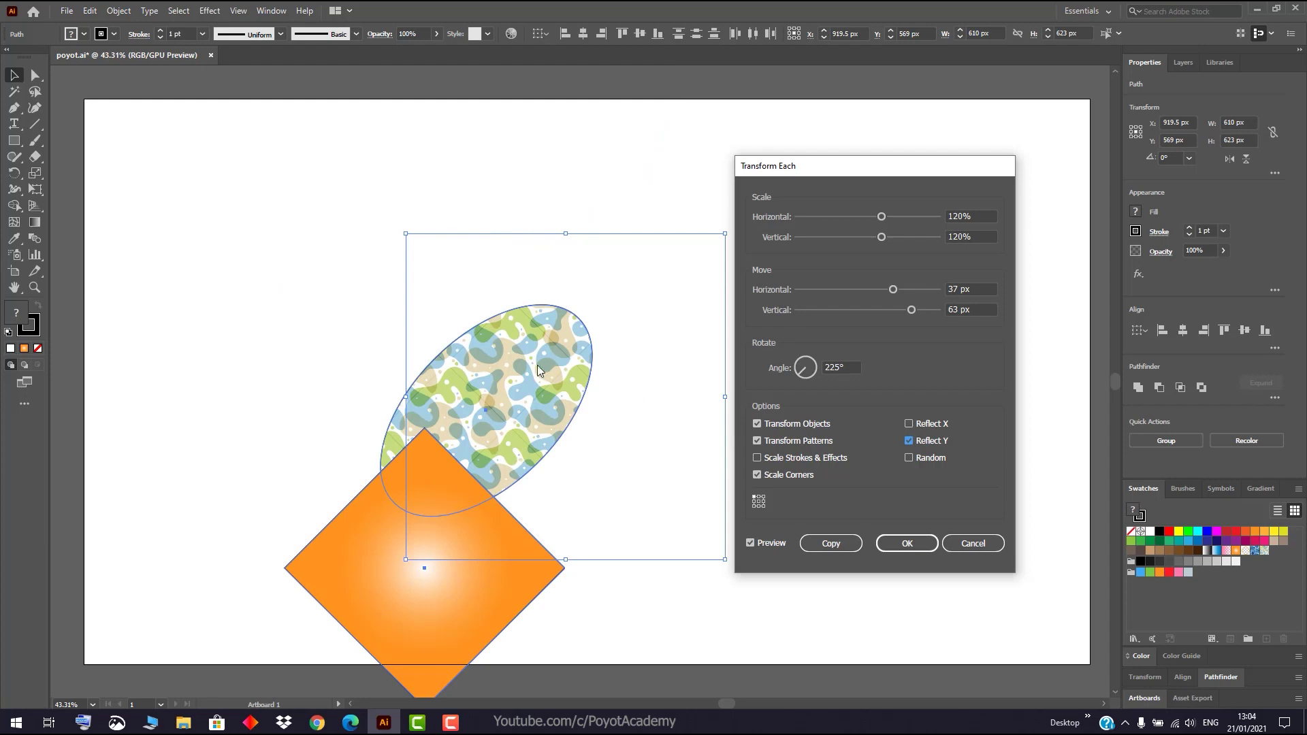
click(910, 440)
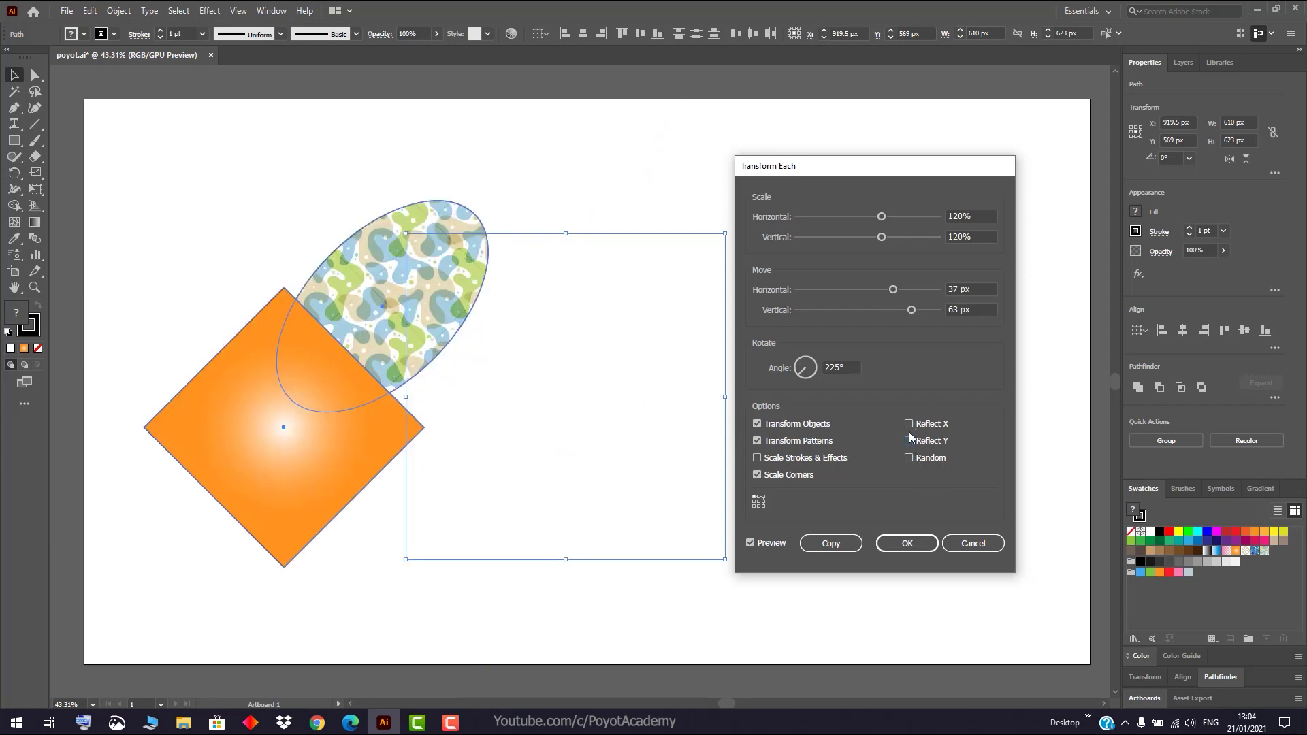
click(908, 424)
click(908, 423)
click(988, 543)
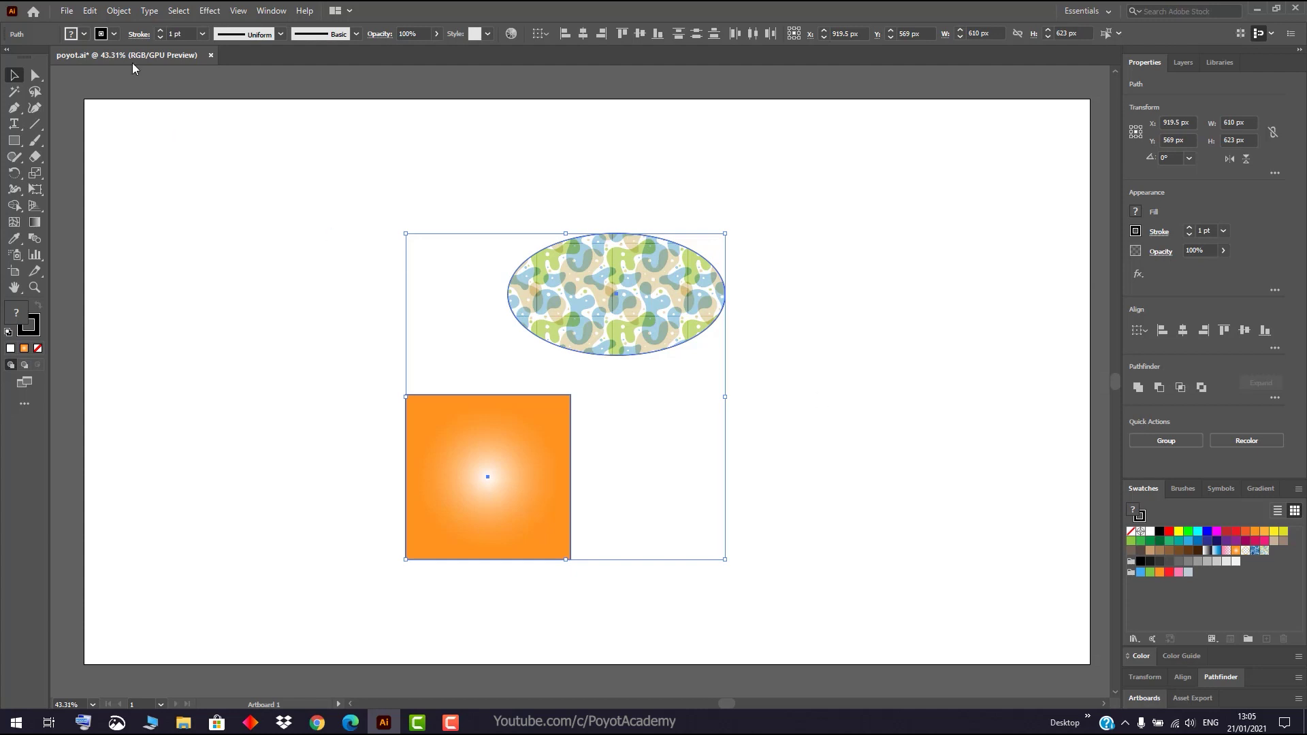
Step: Repeat the last transformation on the two selected shapes with Transform Again
click(119, 11)
mouse_move(181, 30)
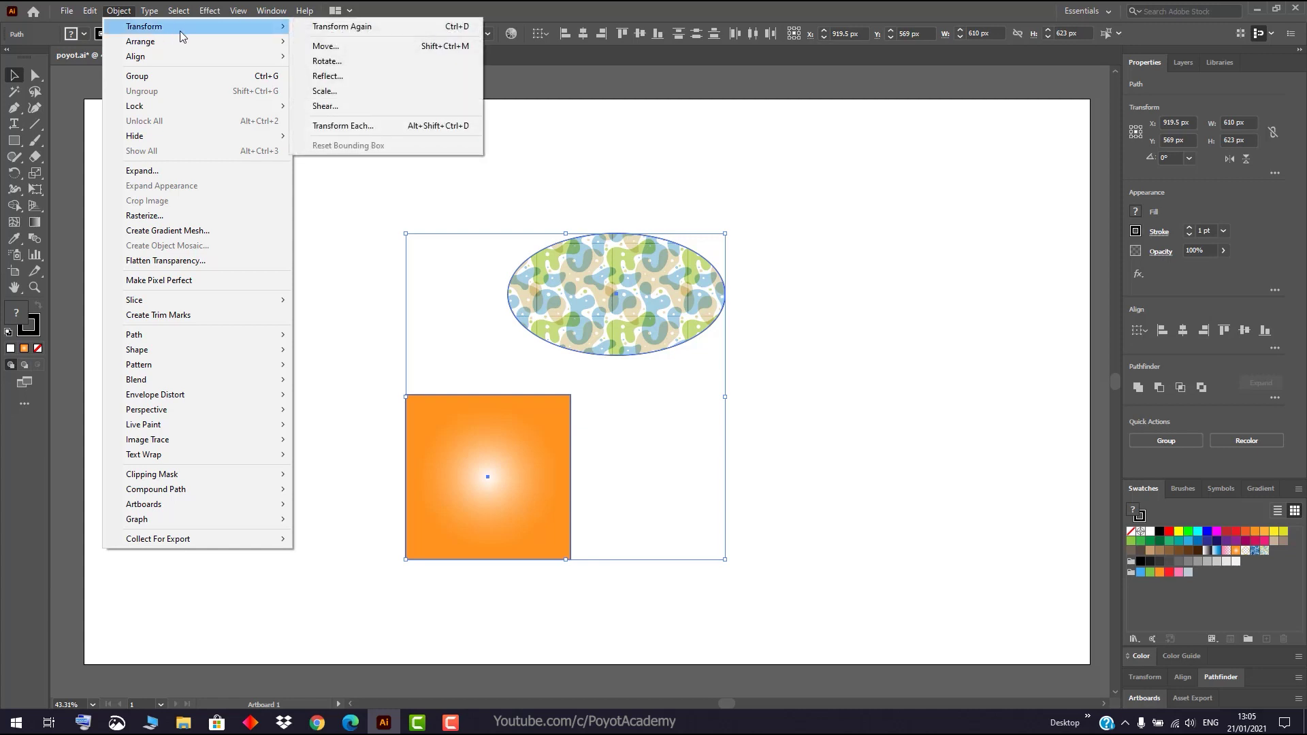
click(390, 30)
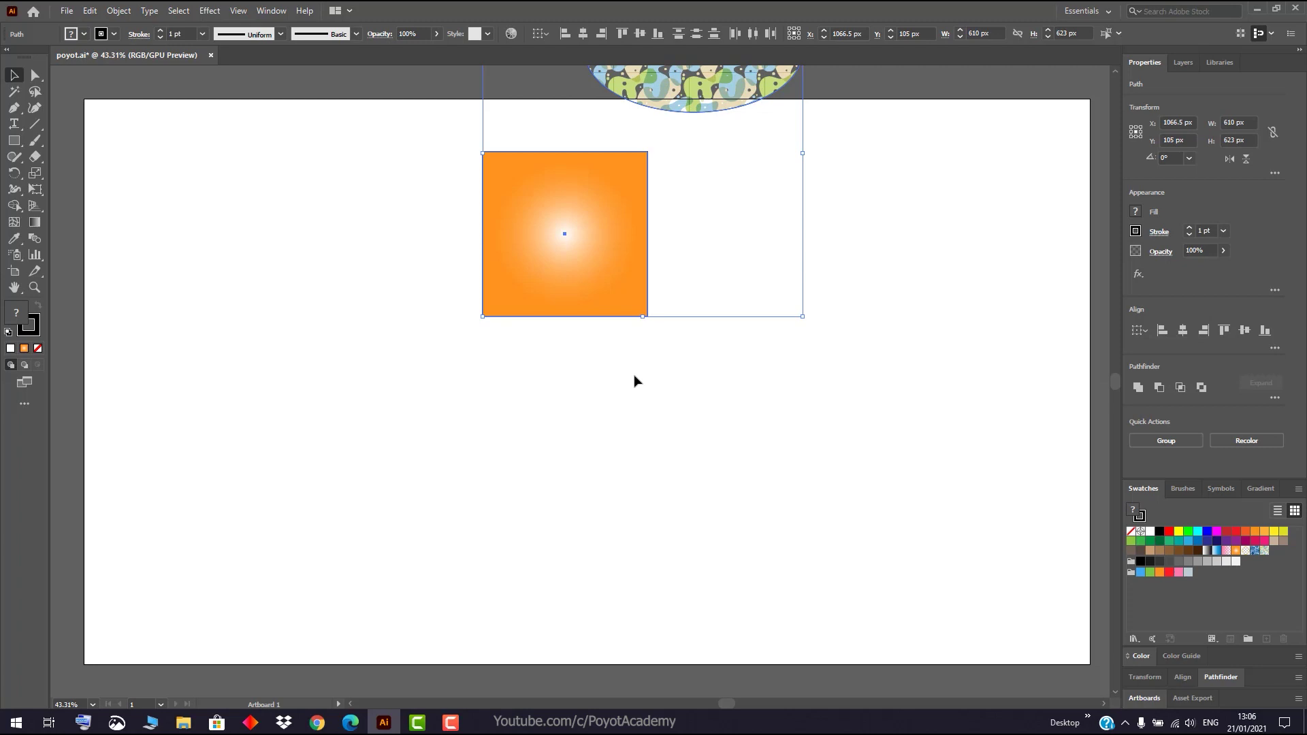
Step: Apply Transform Again a second time to the two selected shapes
click(118, 11)
mouse_move(266, 26)
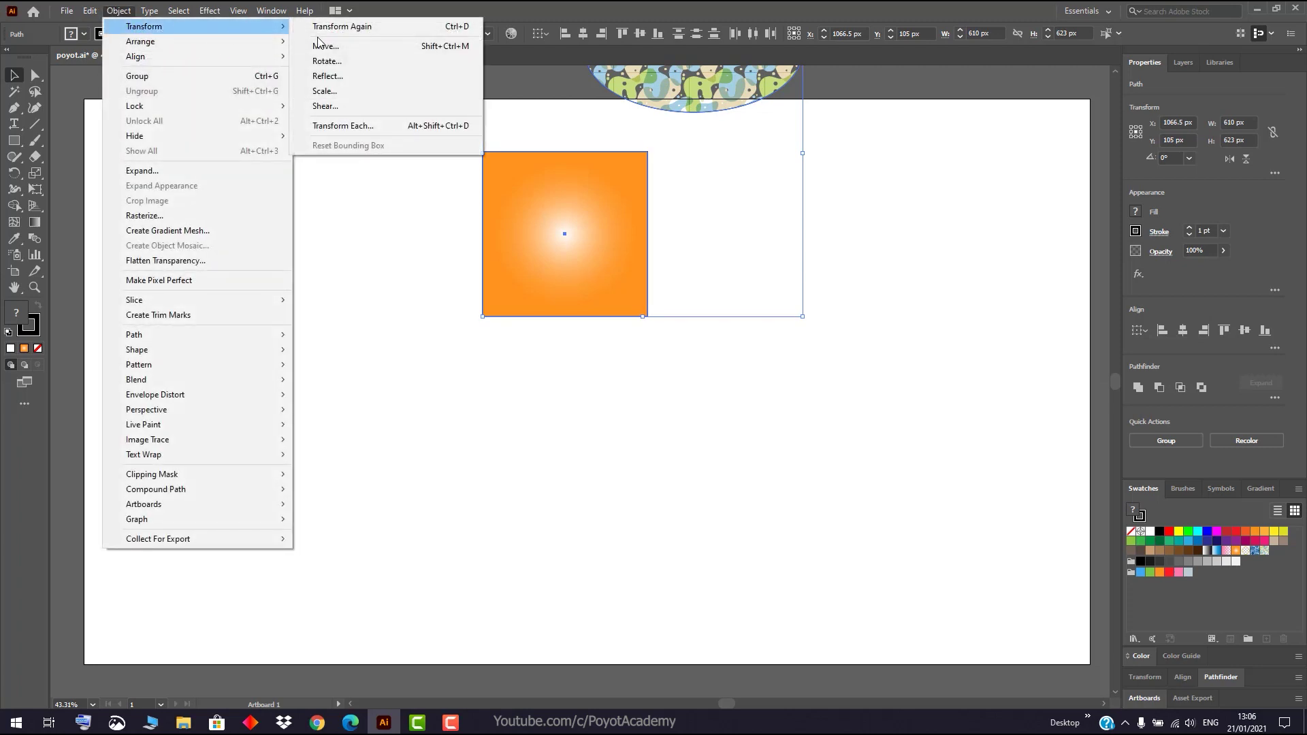
click(438, 16)
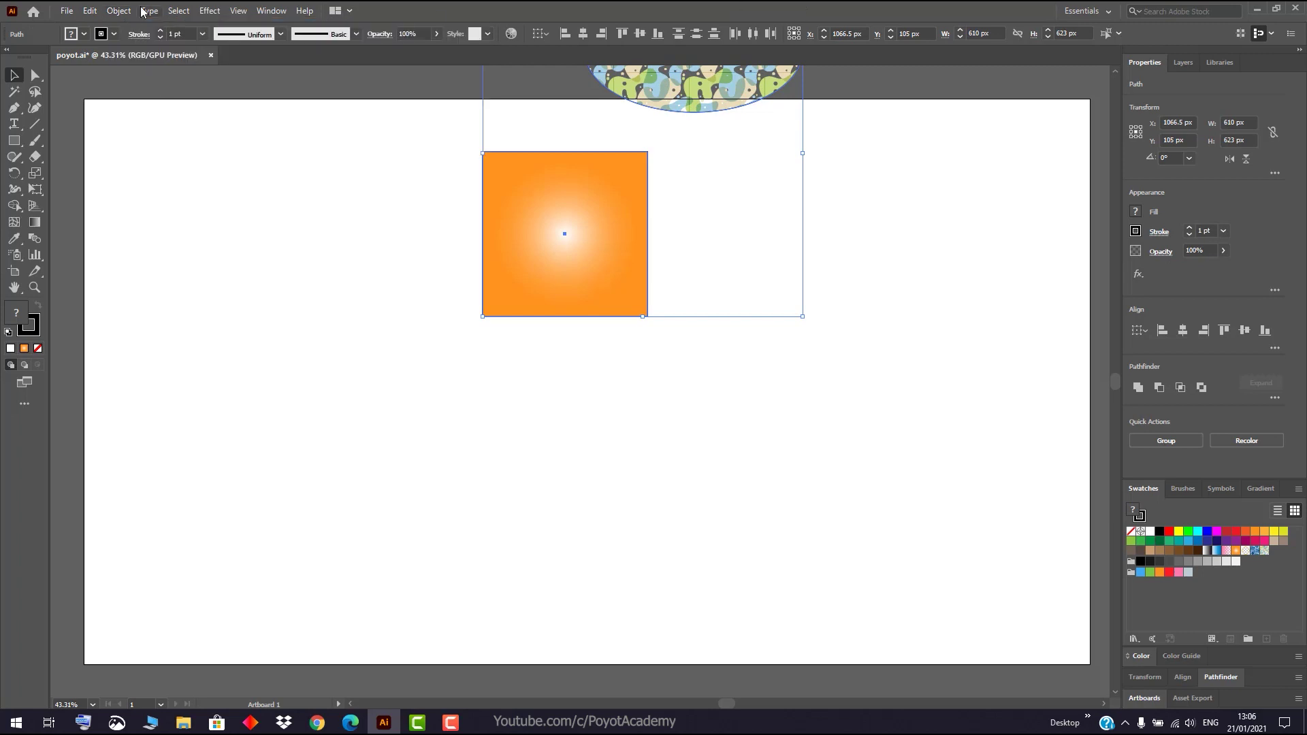
click(119, 11)
mouse_move(266, 27)
click(349, 29)
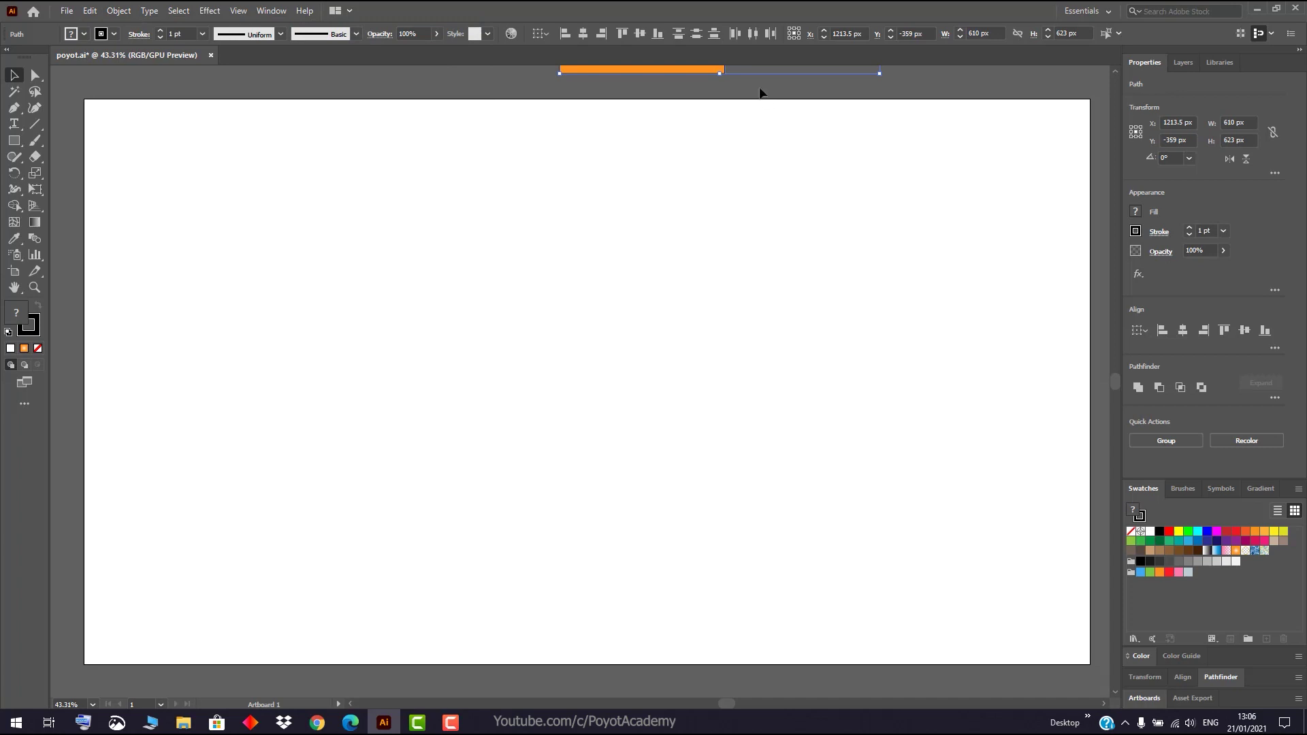
Step: Move the two shapes from above the artboard back onto it, to about X 1005.5 px and Y 492 px
scroll(863, 251, up, 2)
scroll(866, 250, up, 3)
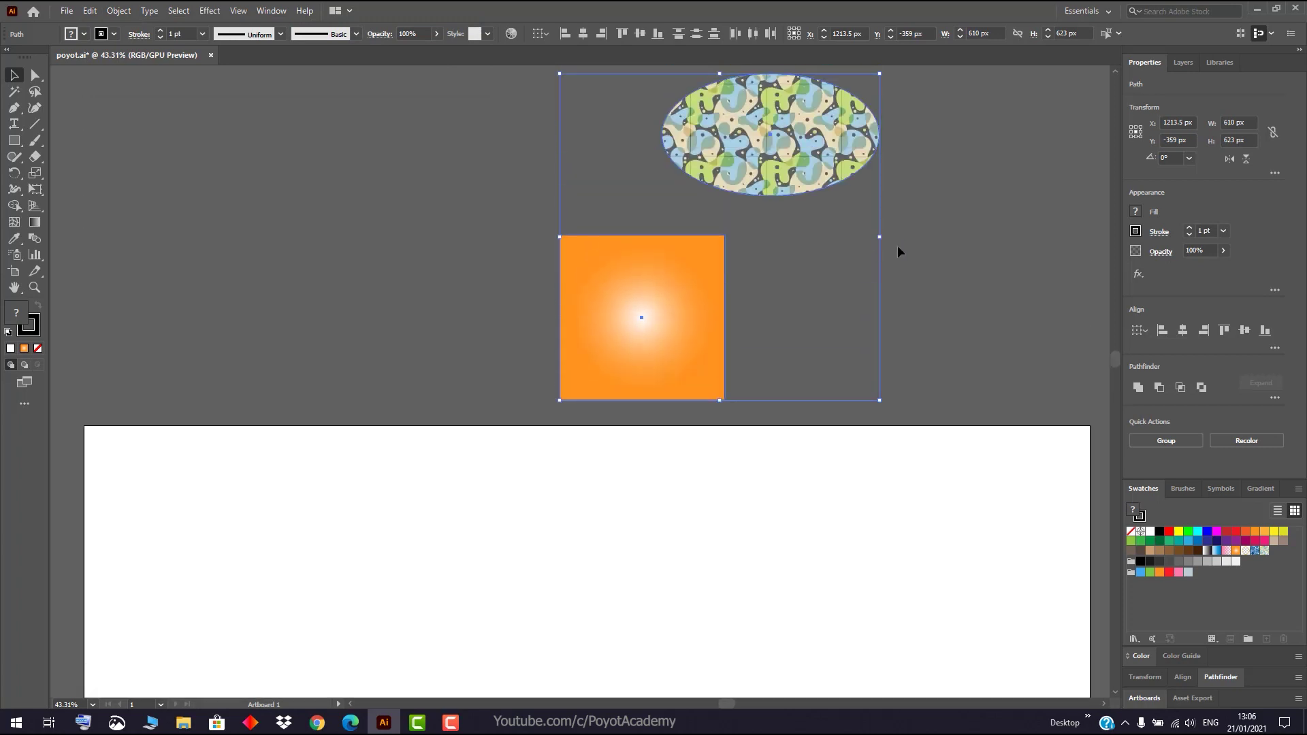
scroll(898, 248, down, 1)
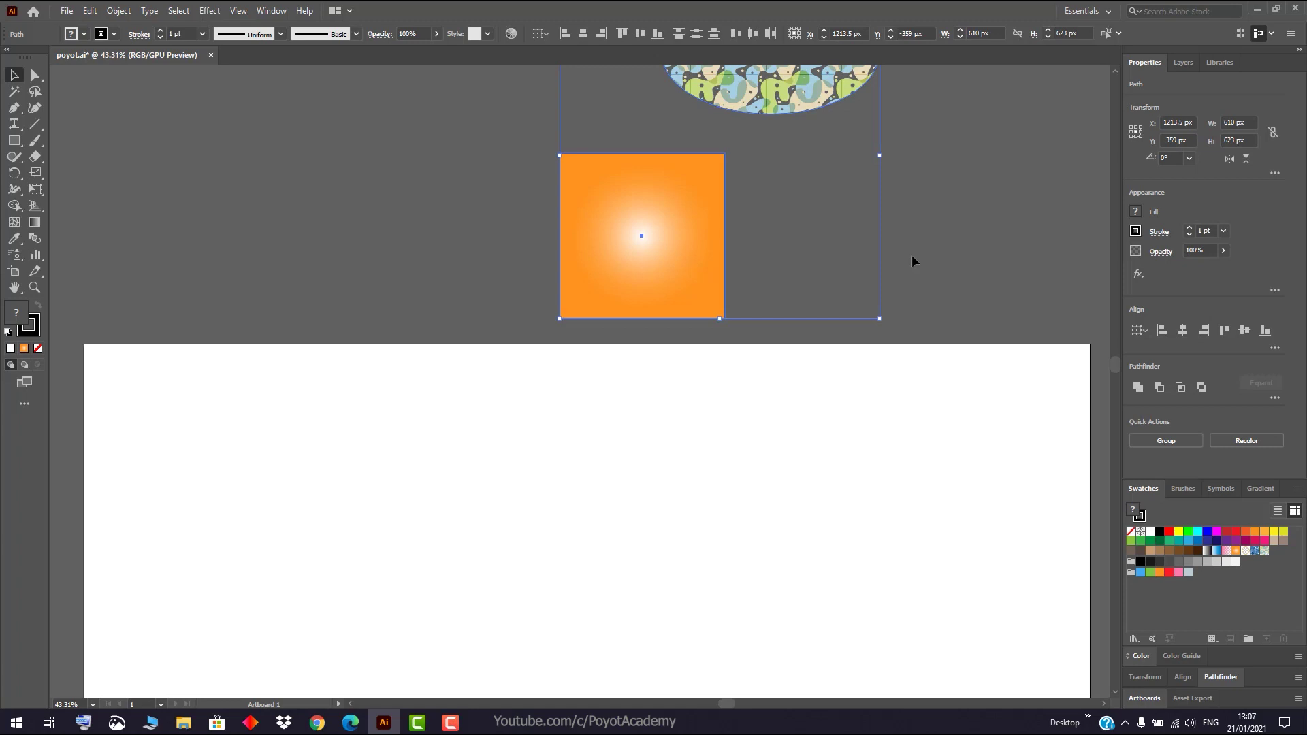
drag(700, 268, 592, 642)
scroll(811, 651, down, 4)
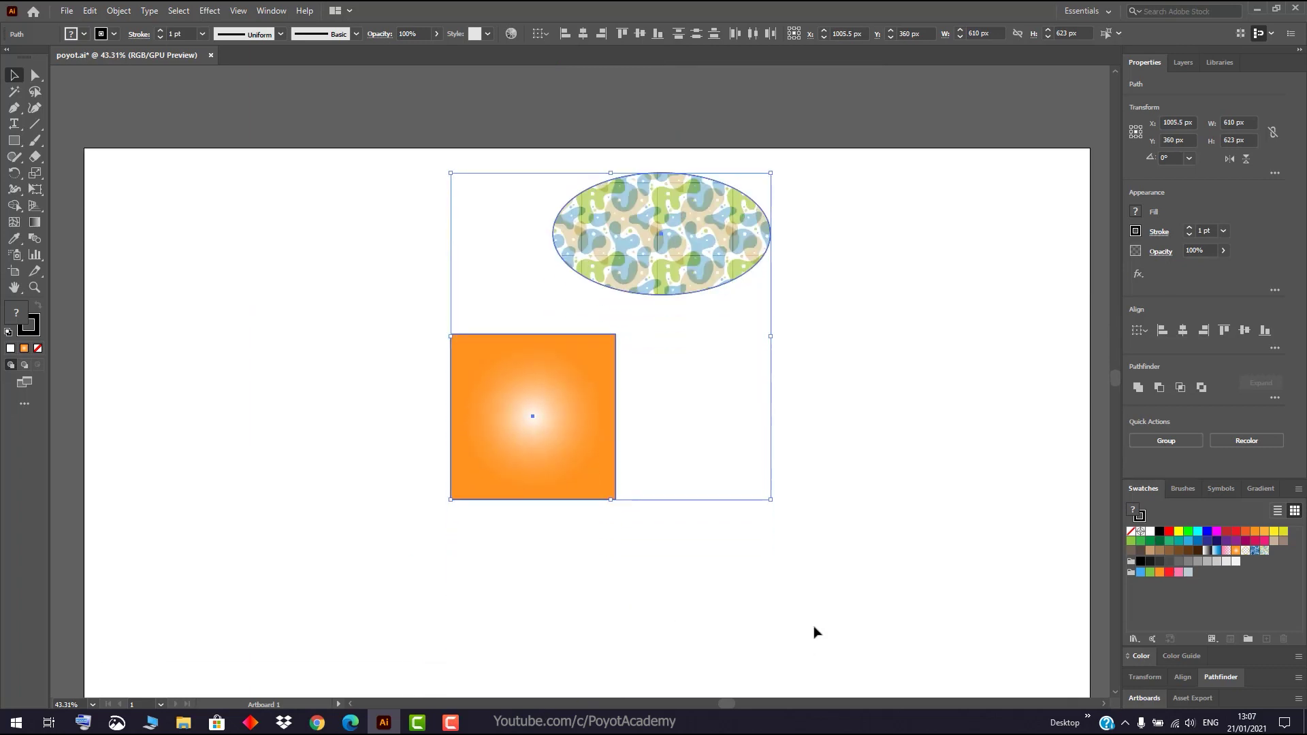
drag(569, 359, 571, 429)
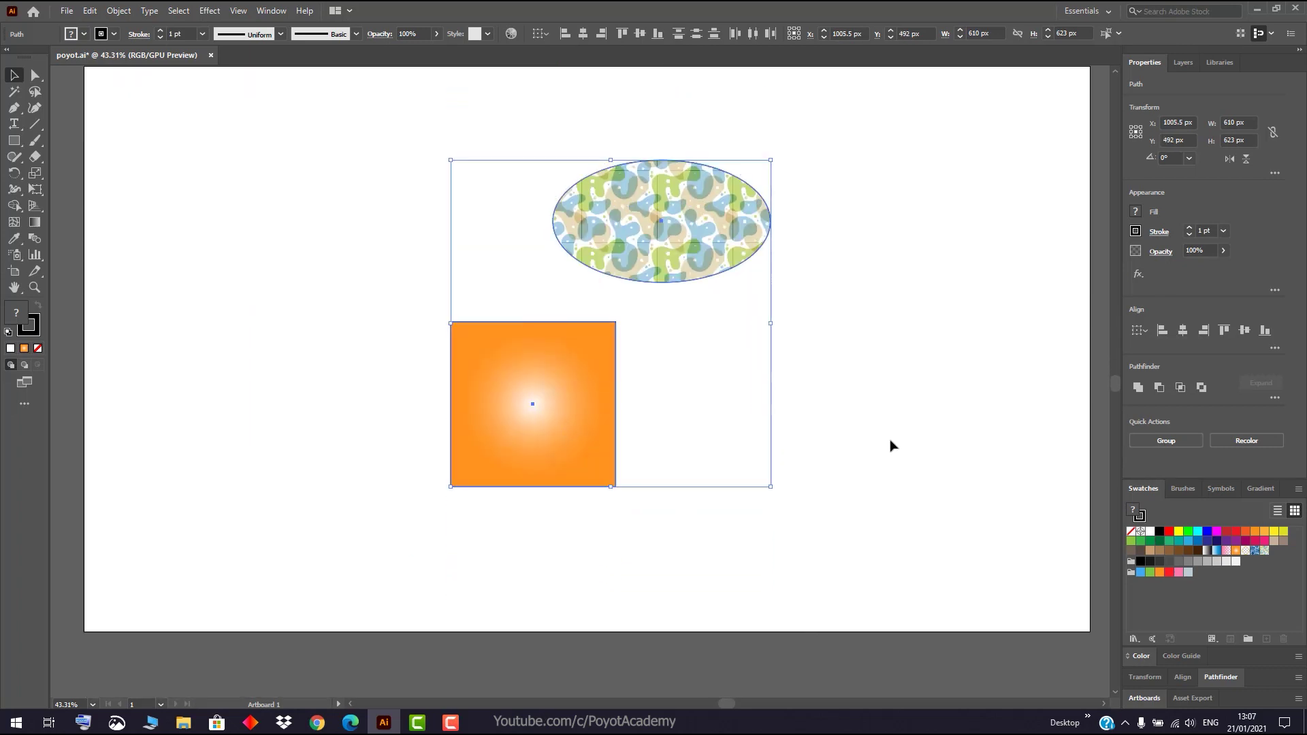